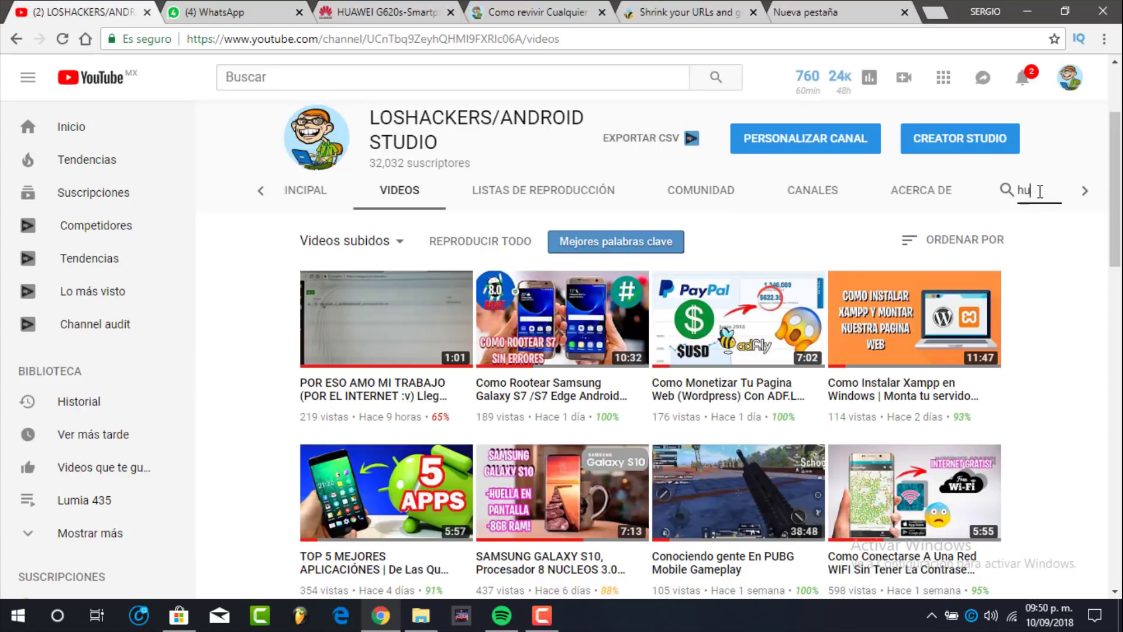
Step: Search the channel's videos for "huawei" and look through the tutorials found
key(Return)
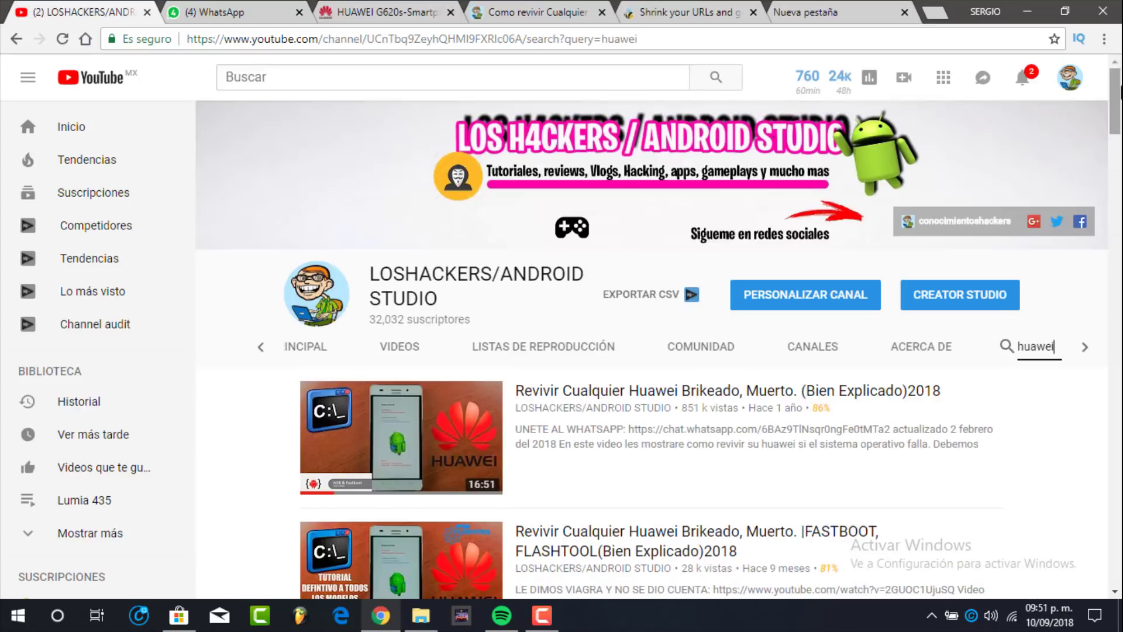
scroll(483, 349, down, 5)
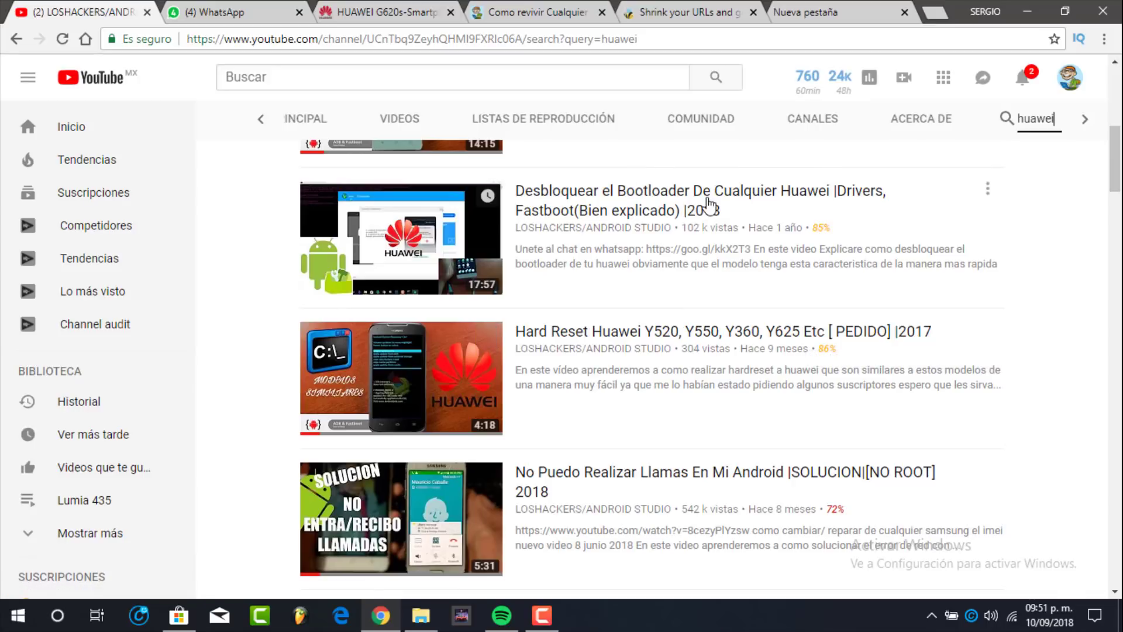
scroll(788, 246, up, 3)
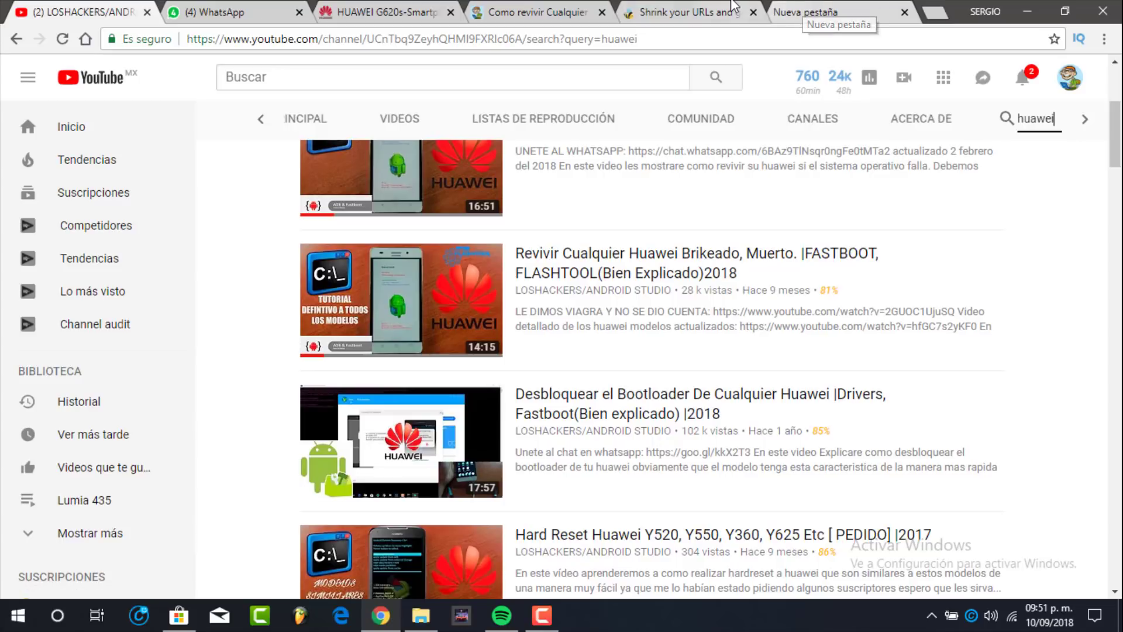
Step: Skip the AdF.ly ad to reach the MEGA page for SOFTWAREHUAWEI.rar, close the ad page, and select the archive on the desktop
click(689, 3)
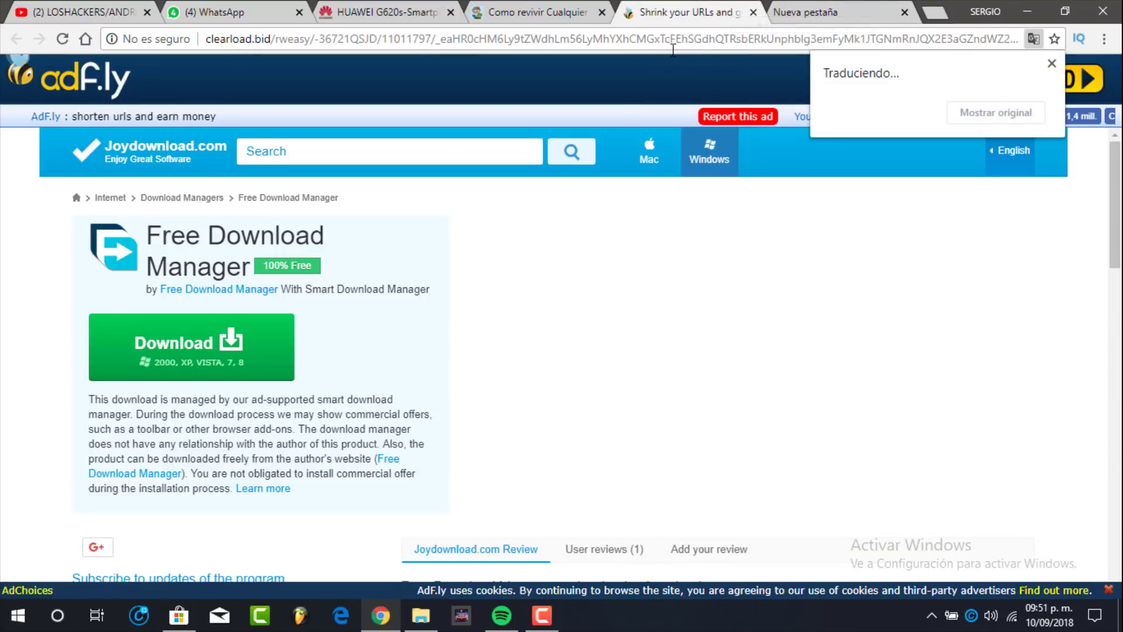
click(1051, 64)
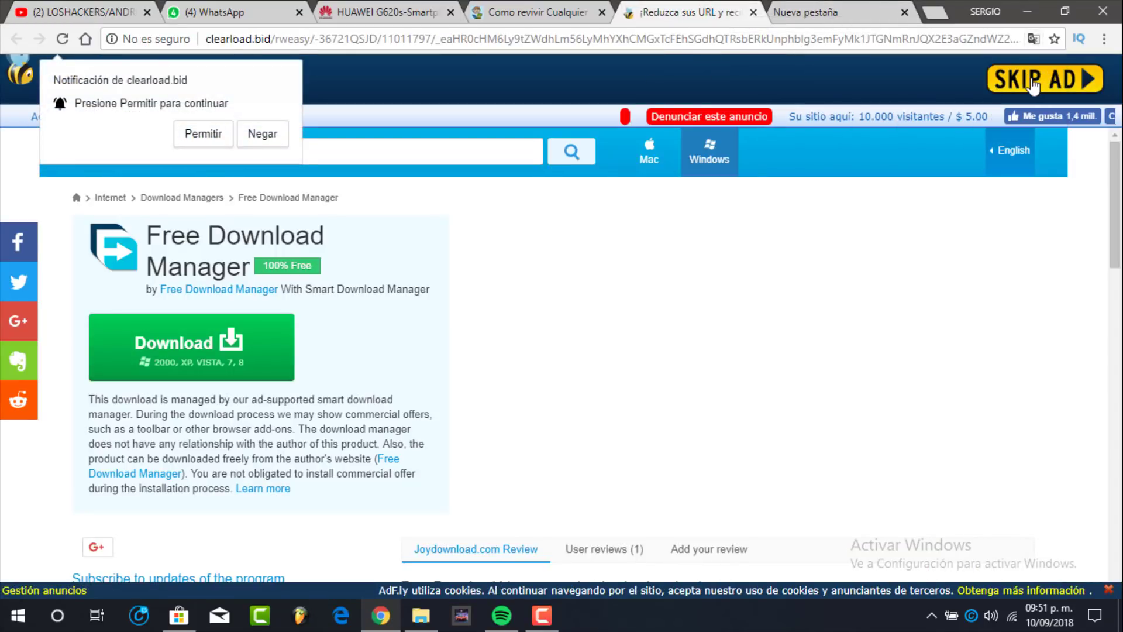
click(1056, 79)
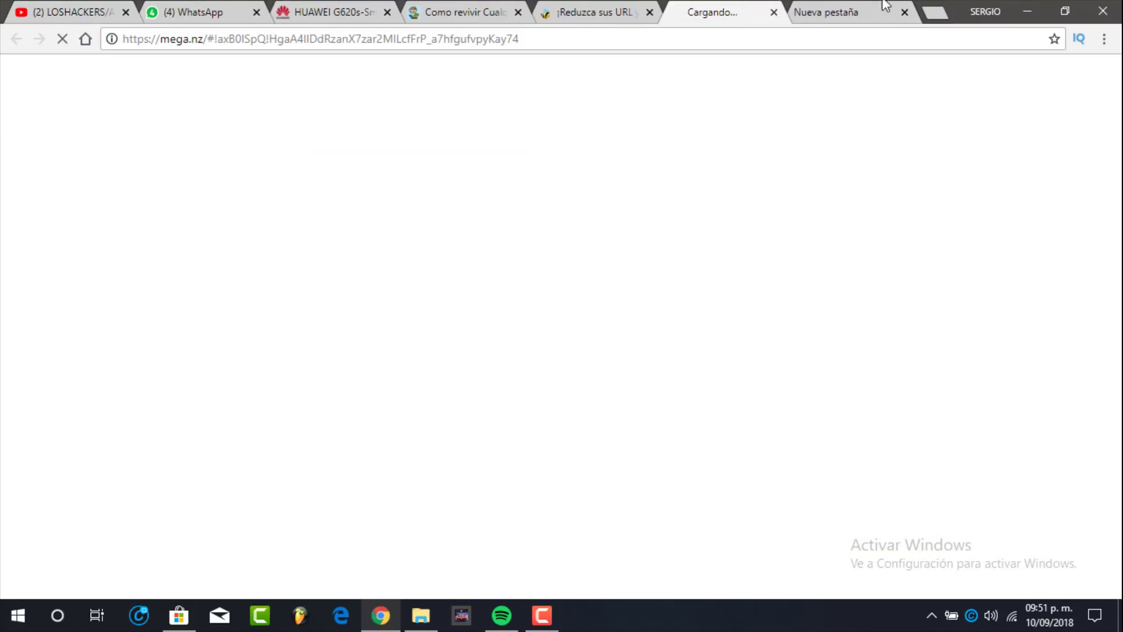
click(645, 11)
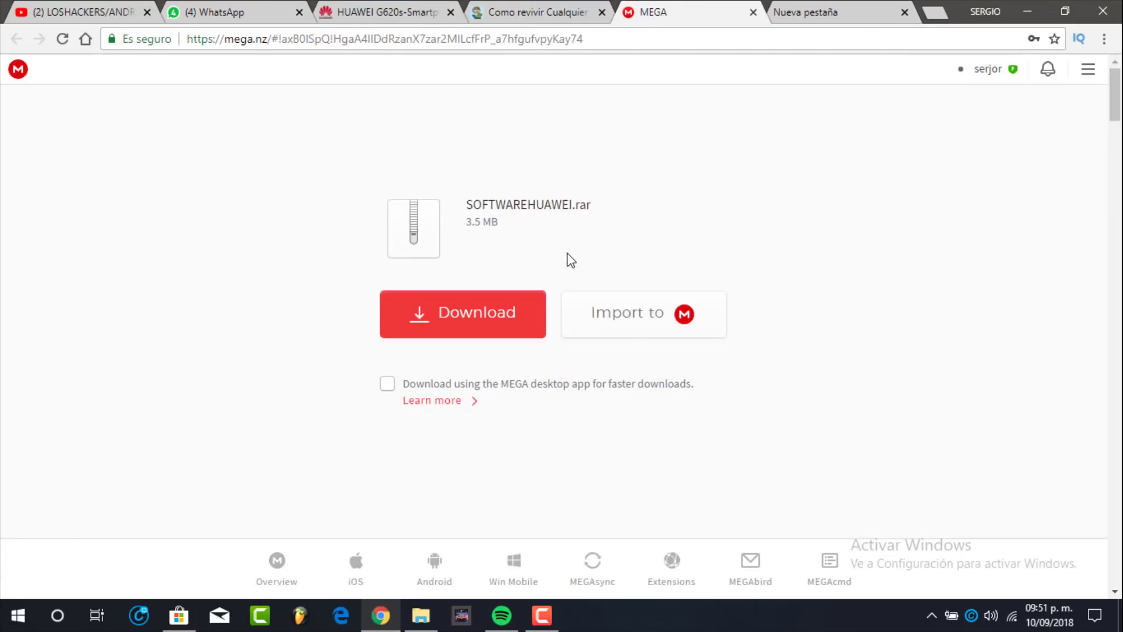
click(1027, 10)
click(415, 202)
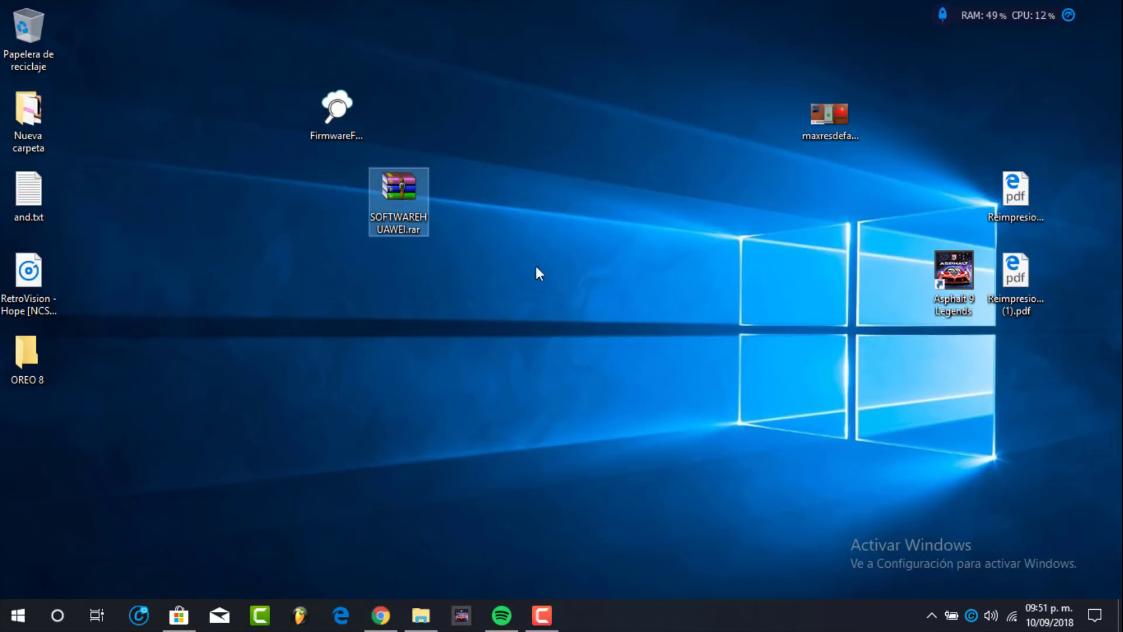
Step: Examine the manuals and firmware downloads offered on the Huawei G620s support page
click(386, 616)
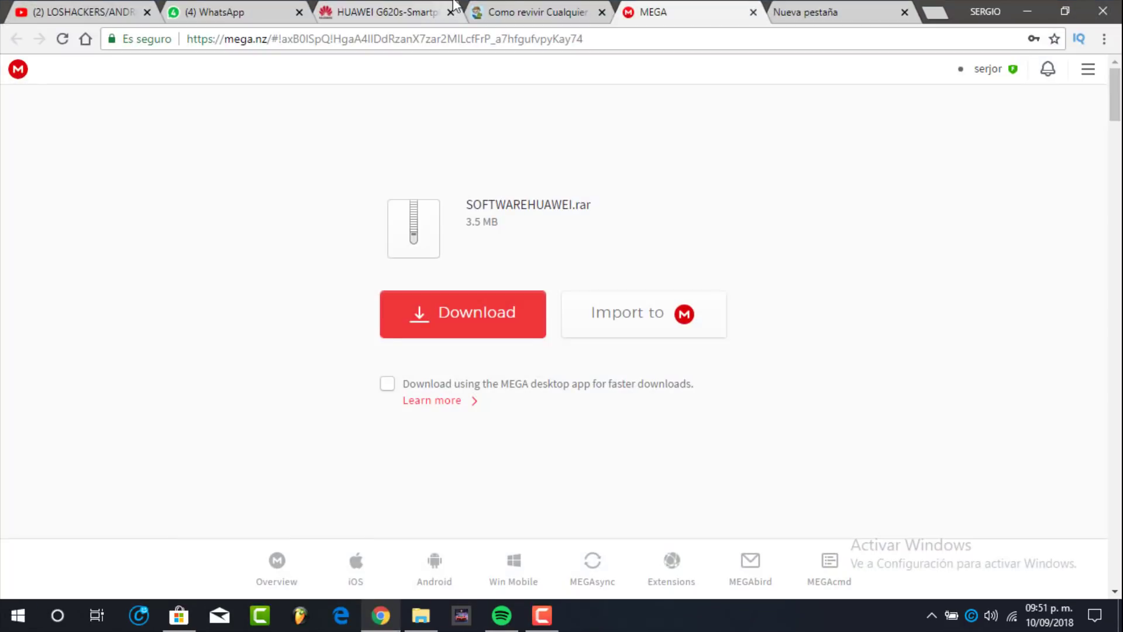
click(512, 10)
click(449, 9)
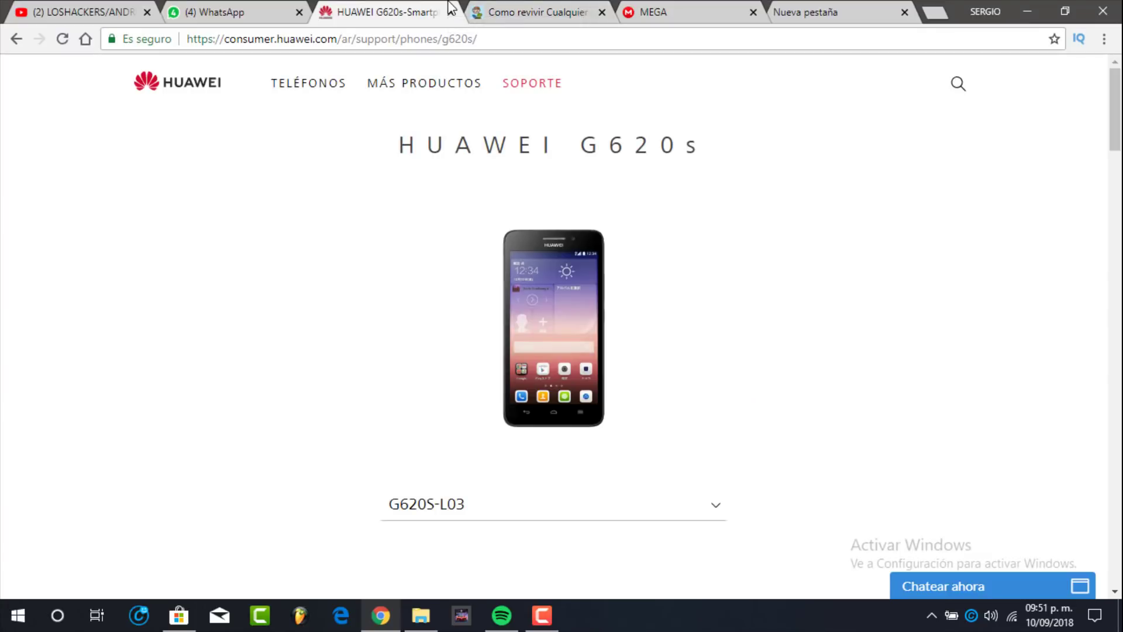
scroll(527, 292, down, 5)
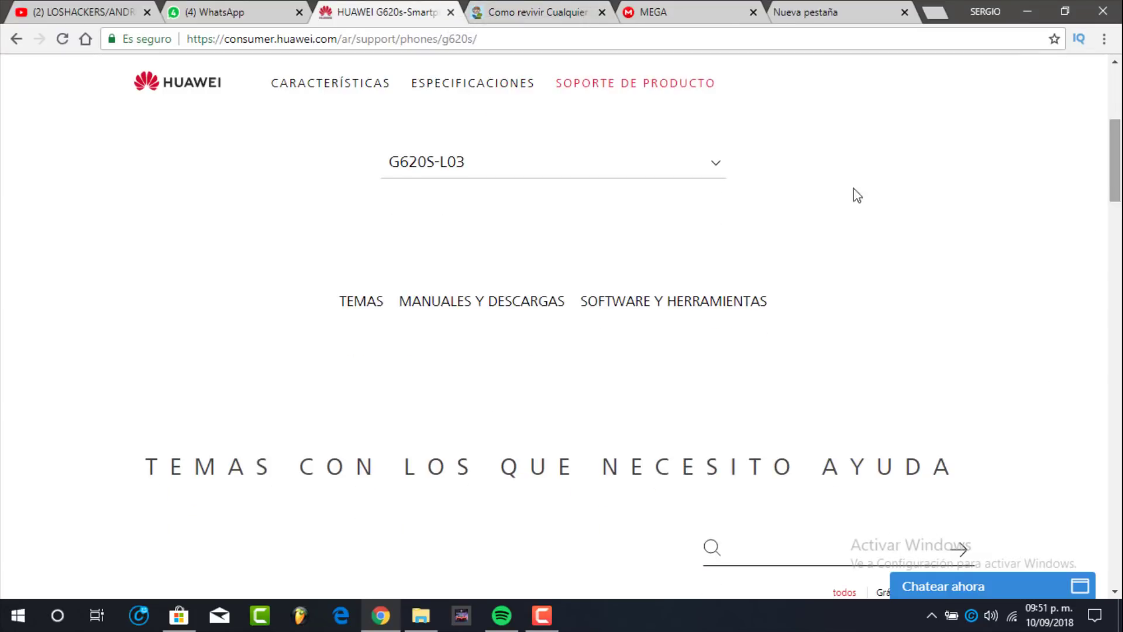
click(503, 301)
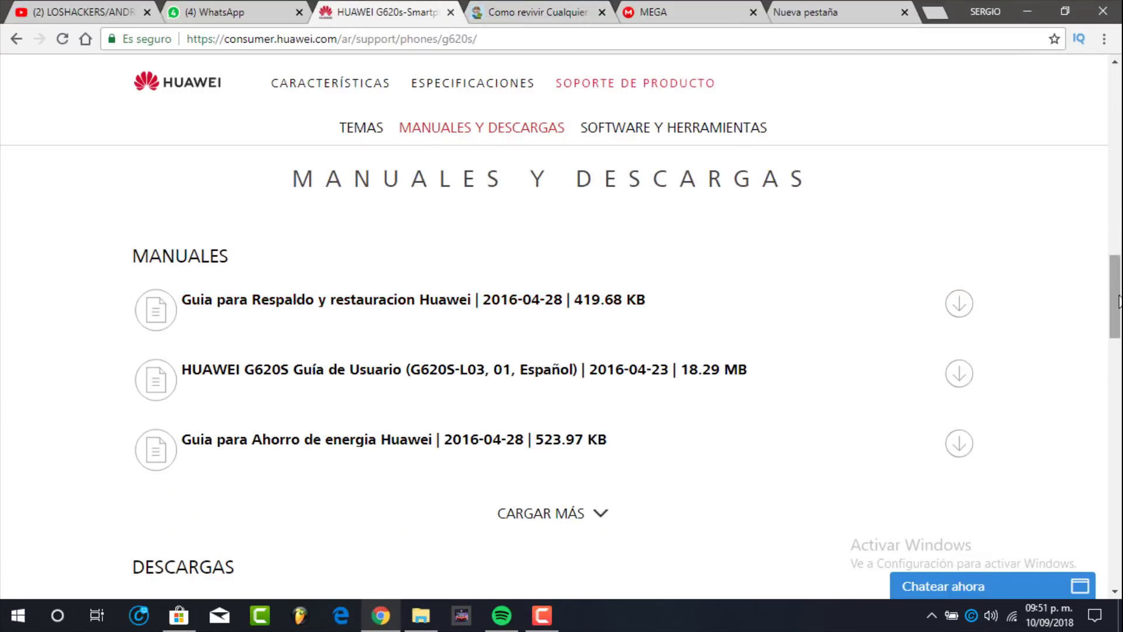
scroll(479, 368, down, 3)
click(545, 351)
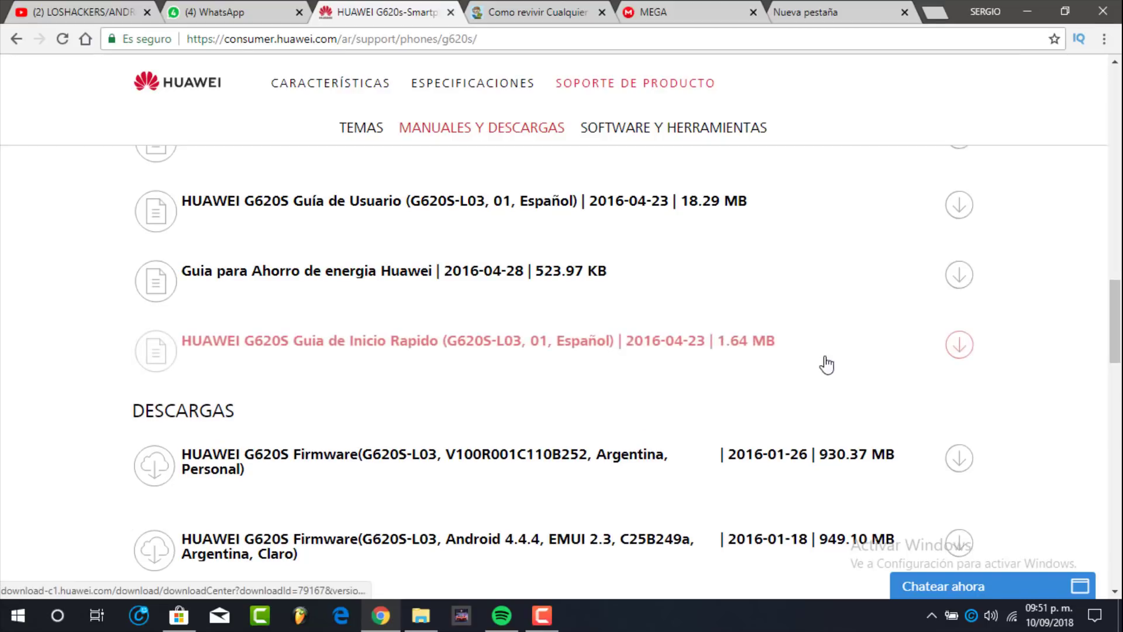
scroll(409, 322, down, 5)
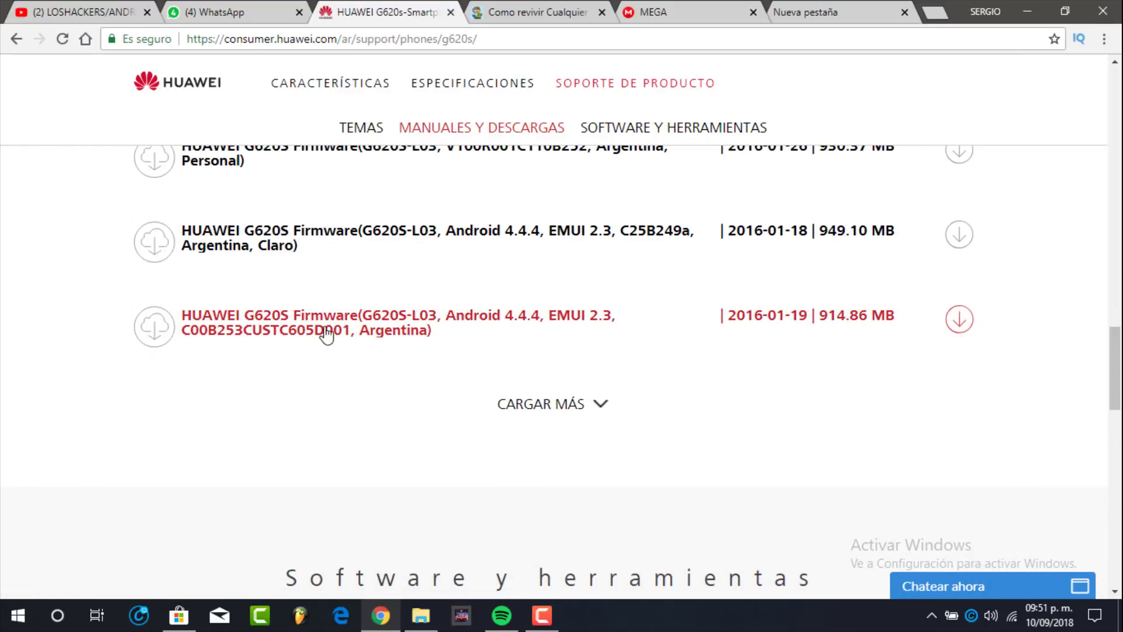
Step: Create a new folder named dload on the desktop
click(1027, 11)
double_click(398, 193)
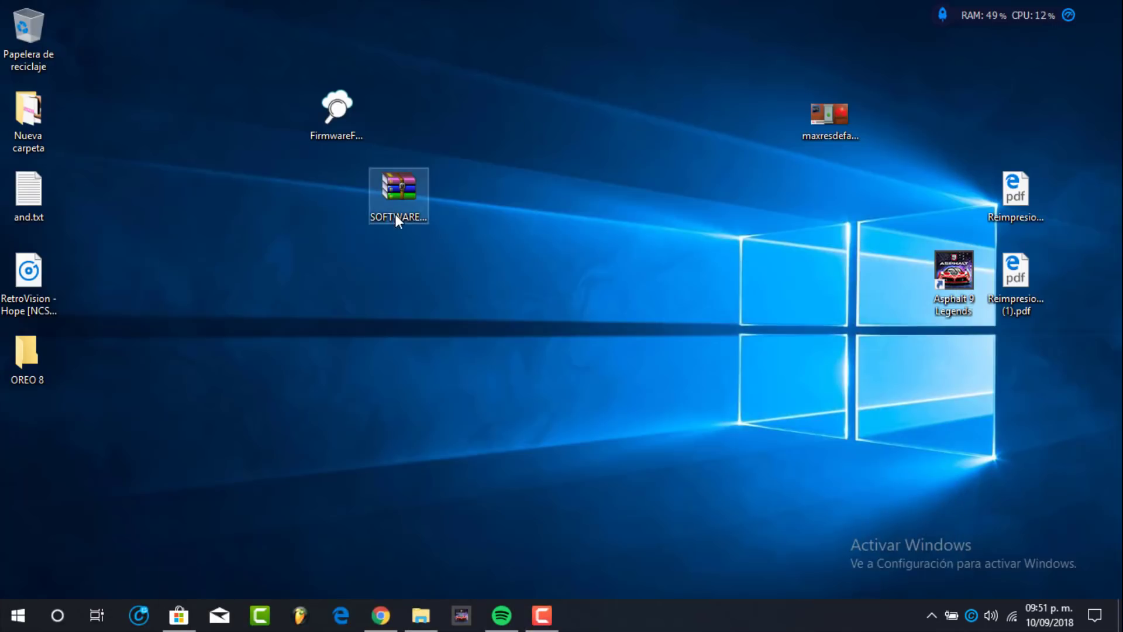
right_click(238, 309)
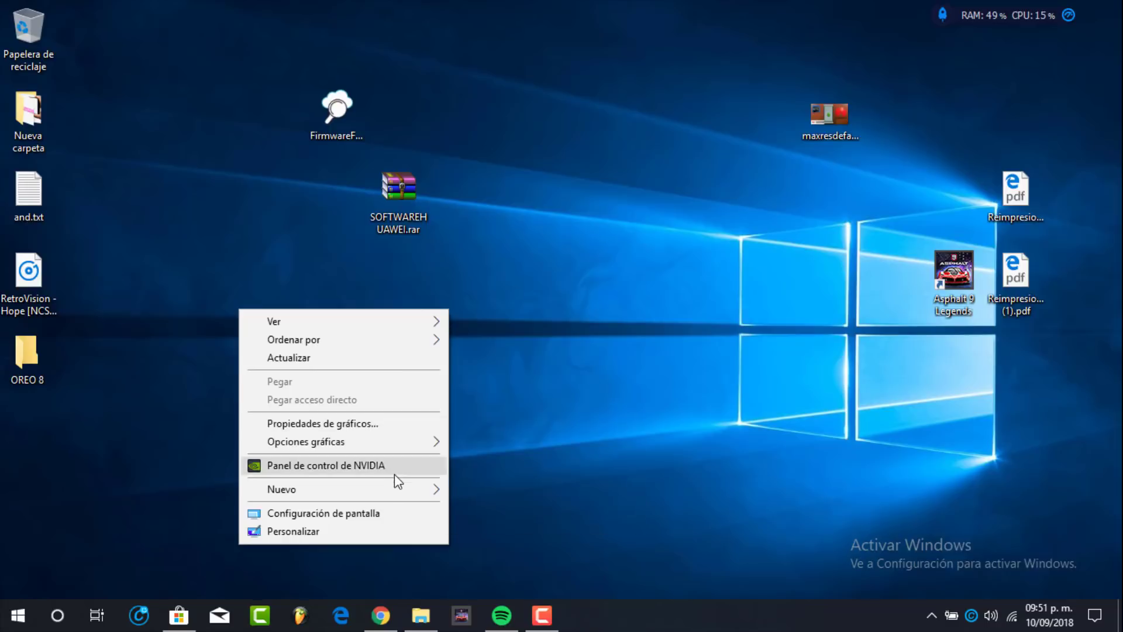
mouse_move(401, 492)
click(508, 301)
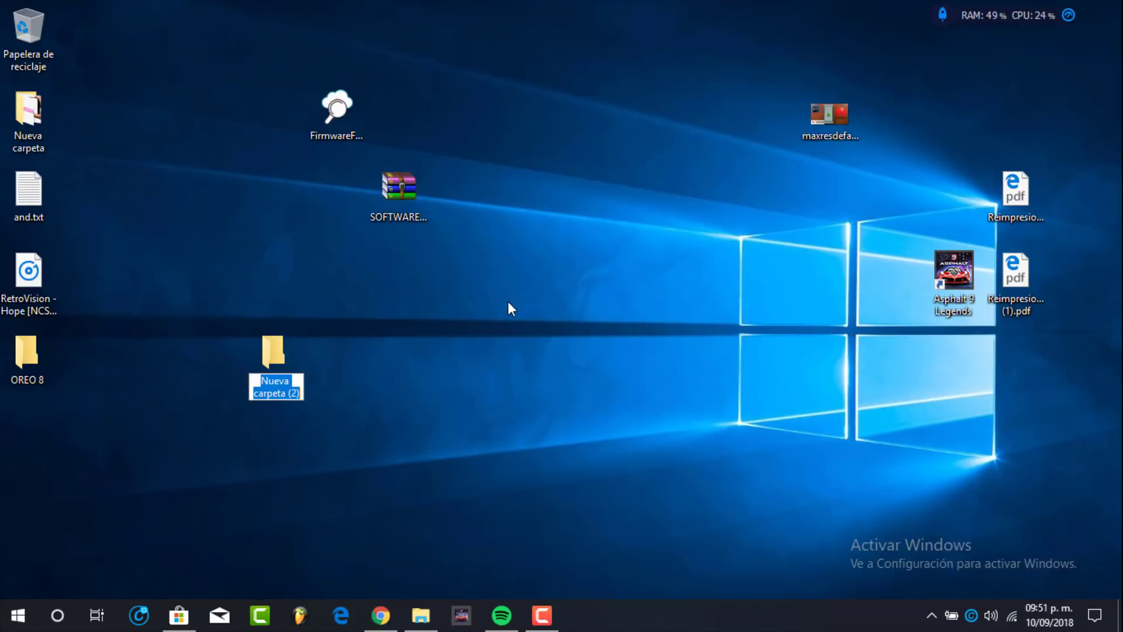
text(dload)
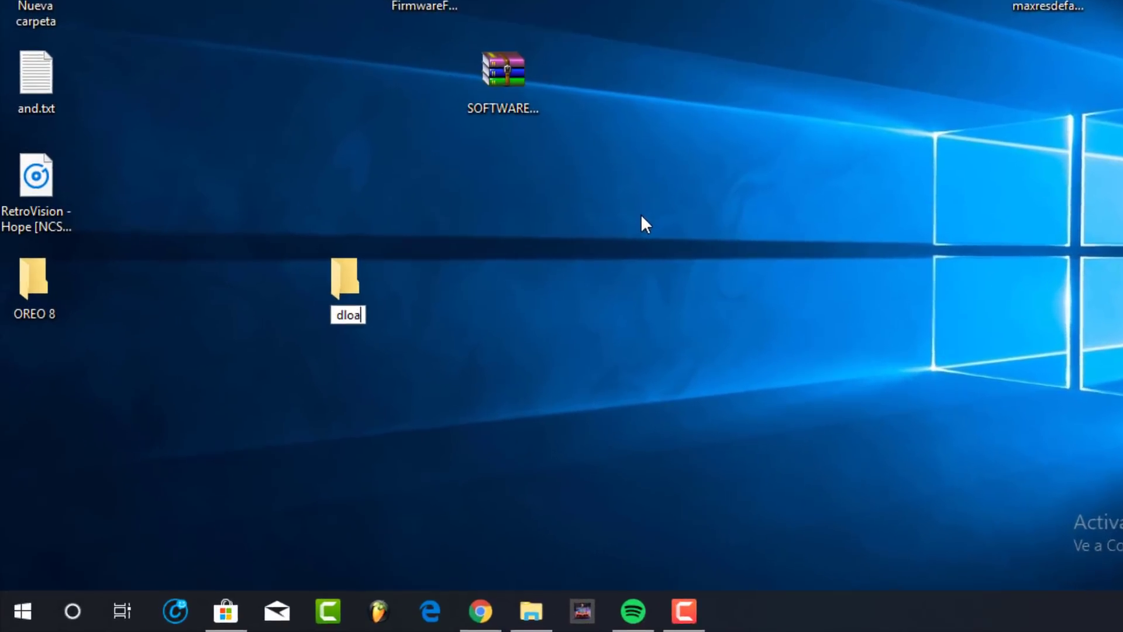
key(Return)
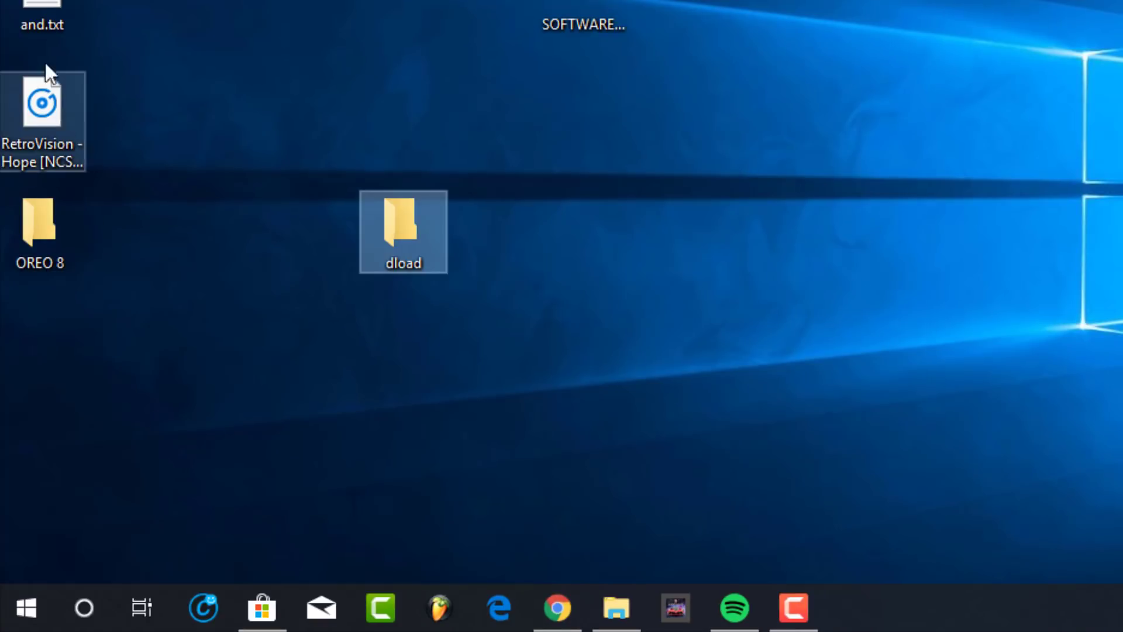
Step: Copy and.txt from the desktop into the dload folder
right_click(33, 9)
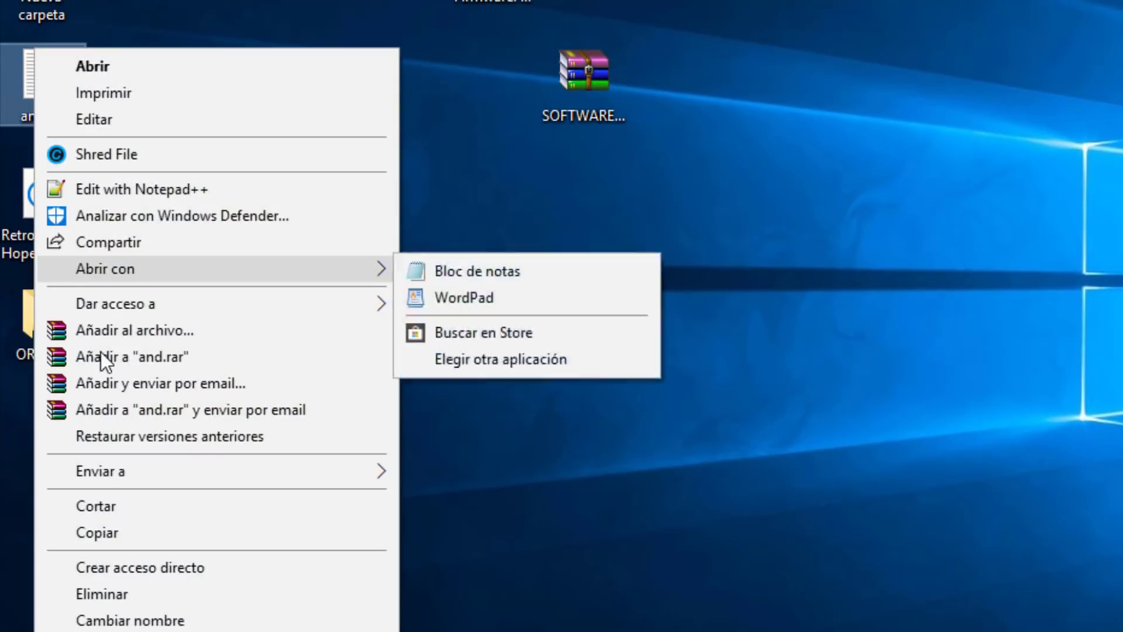
click(132, 530)
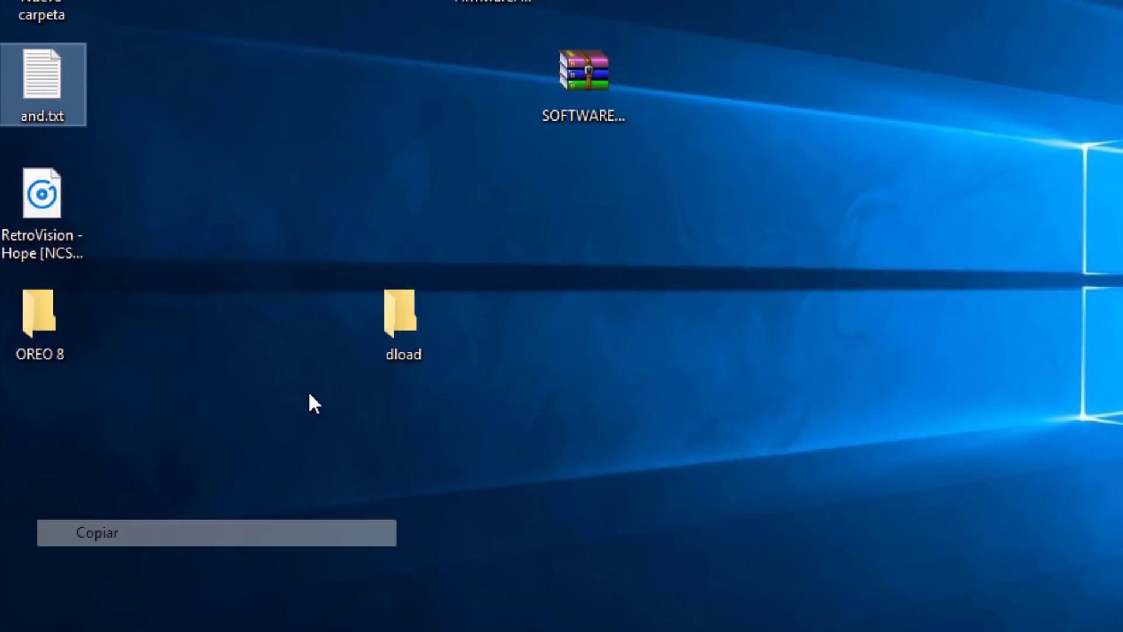
double_click(401, 331)
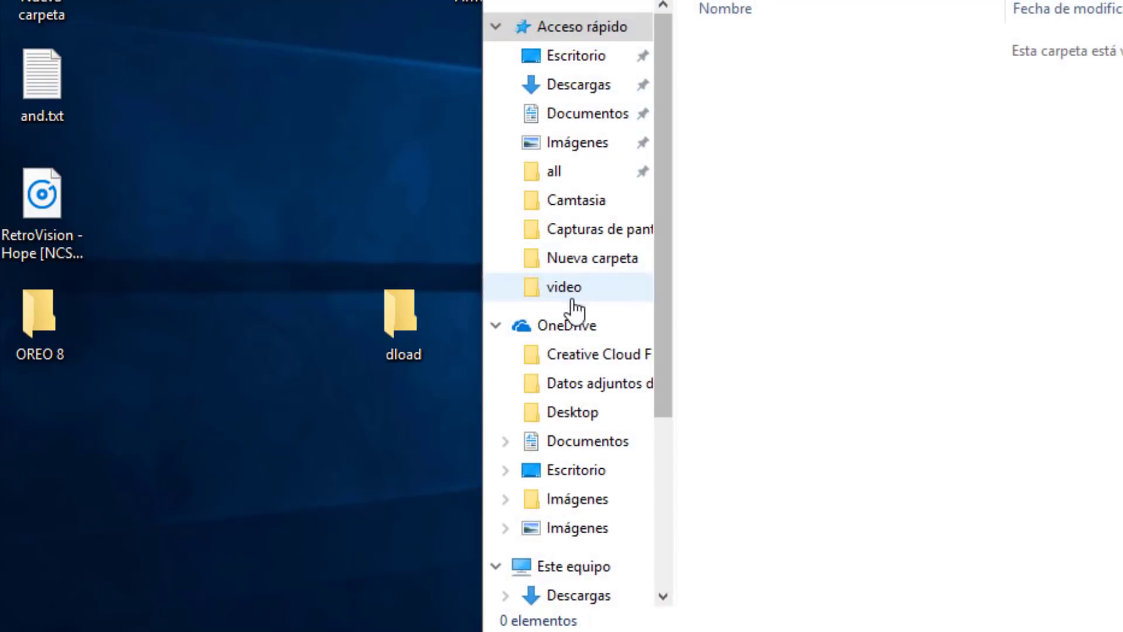
right_click(809, 266)
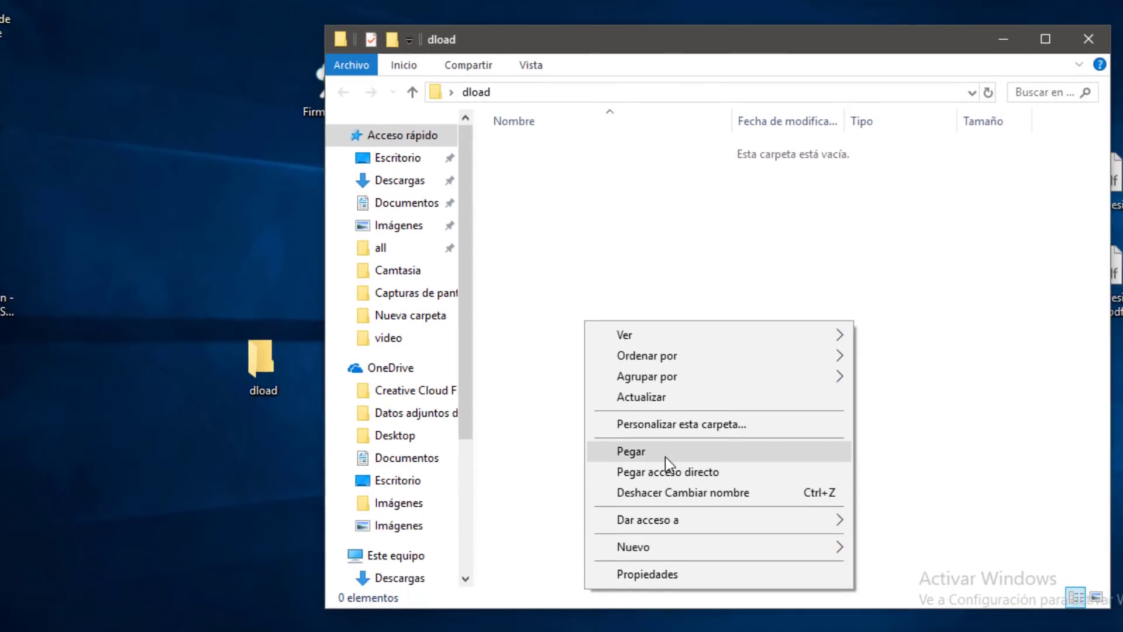
click(637, 452)
Step: Rename the copied text file in the dload folder as Update.app, accepting the extension change
click(537, 152)
right_click(537, 152)
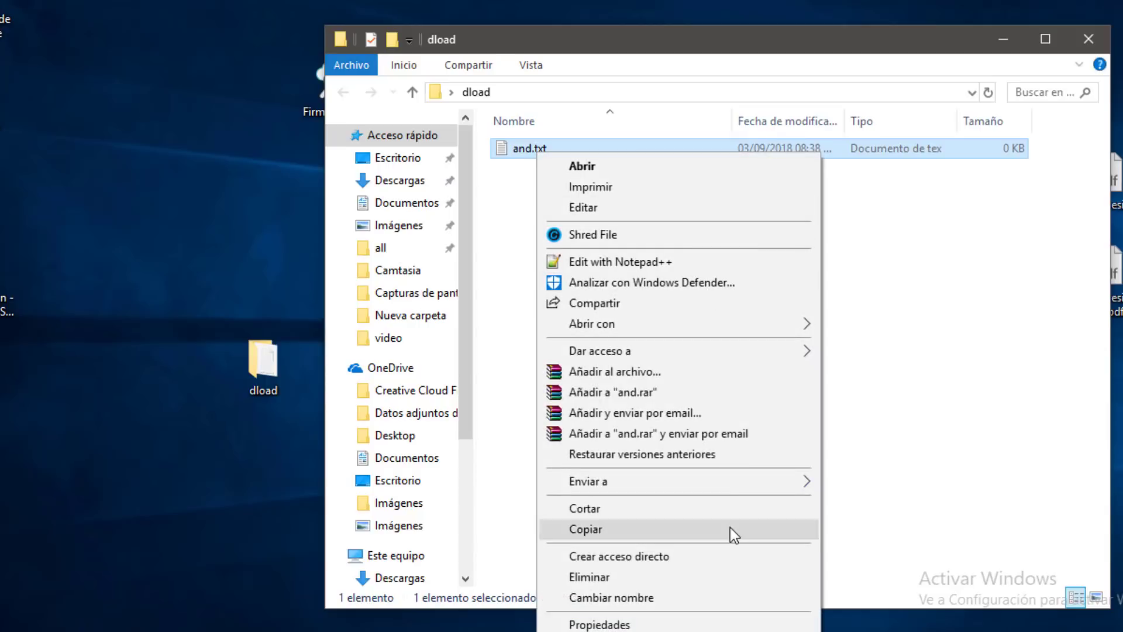
click(678, 599)
key(BackSpace)
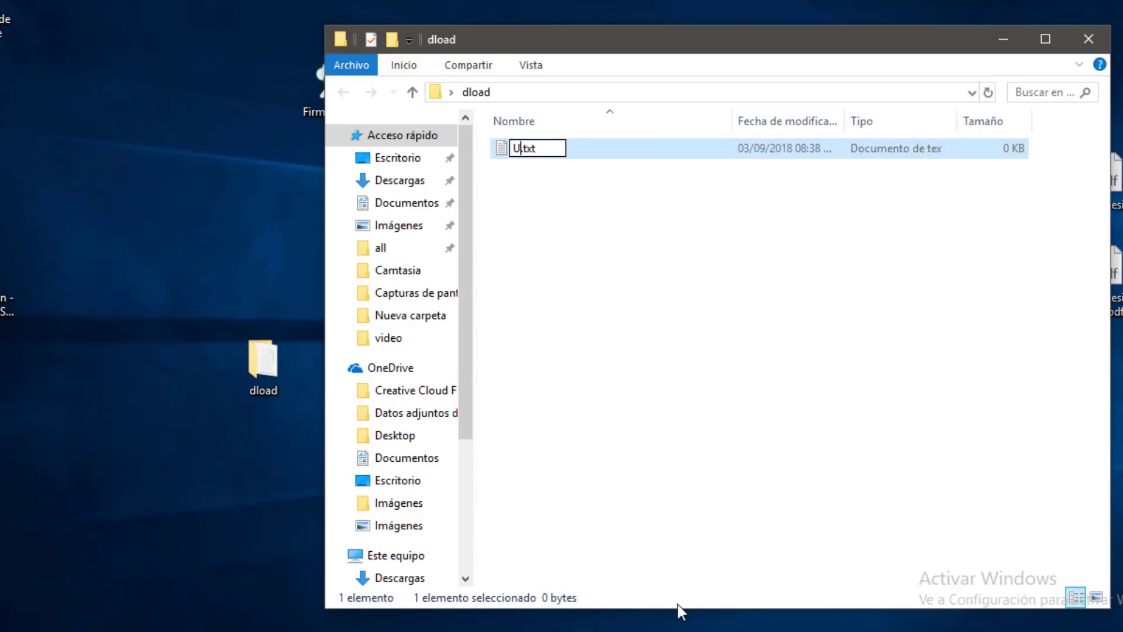
text(Update.app)
key(Return)
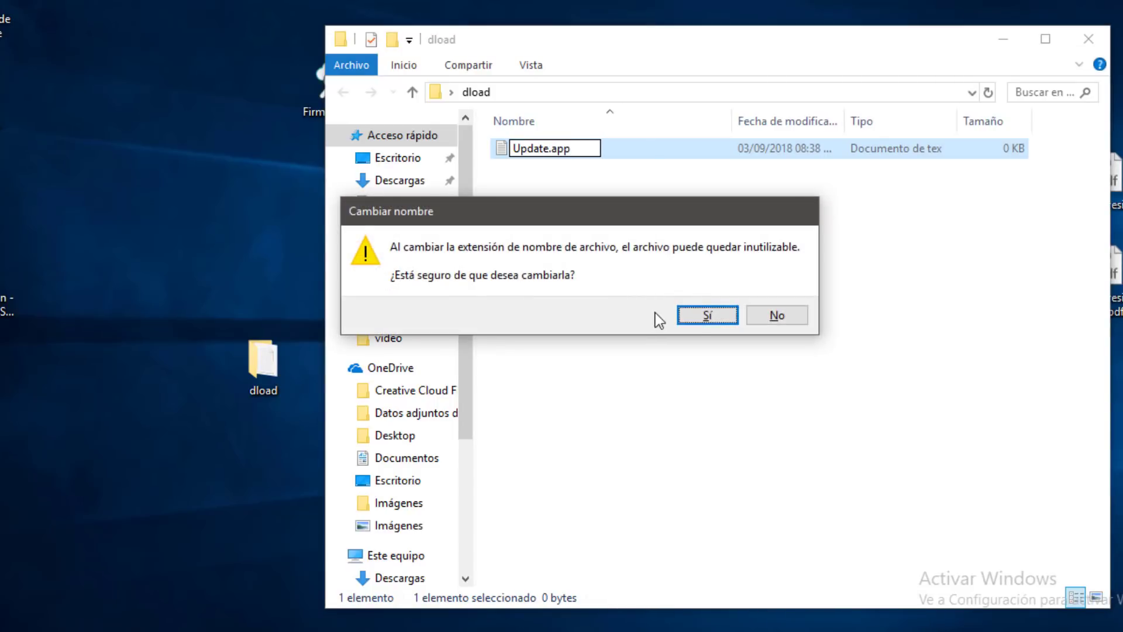
click(699, 314)
drag(665, 285, 509, 147)
click(615, 200)
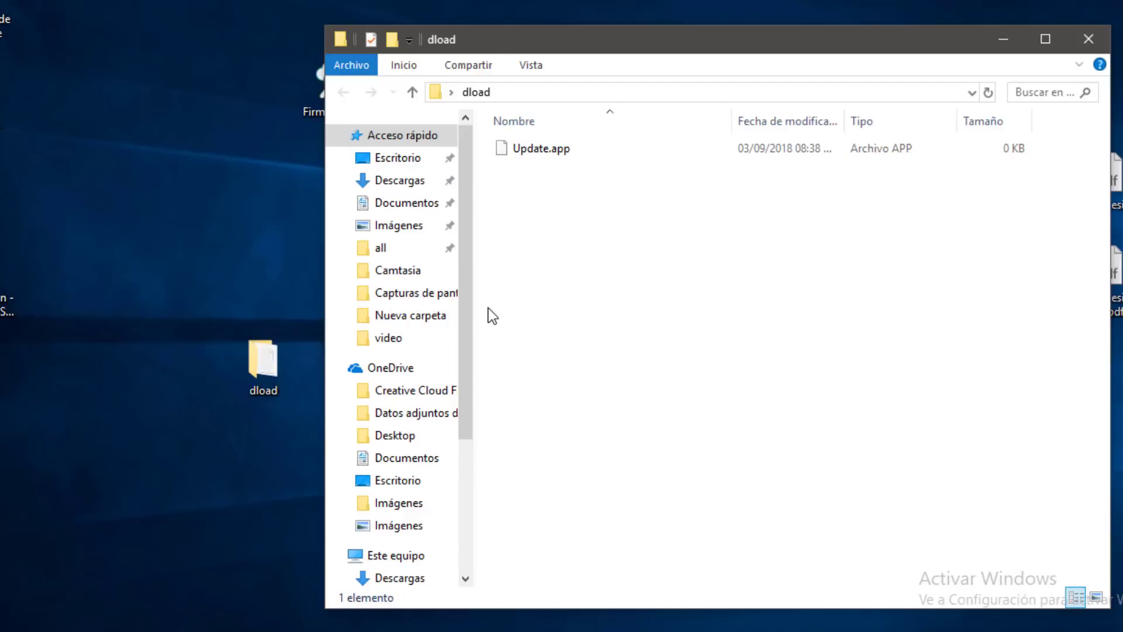
Step: Open the UUI (D:) drive in a second File Explorer window
scroll(488, 307, down, 7)
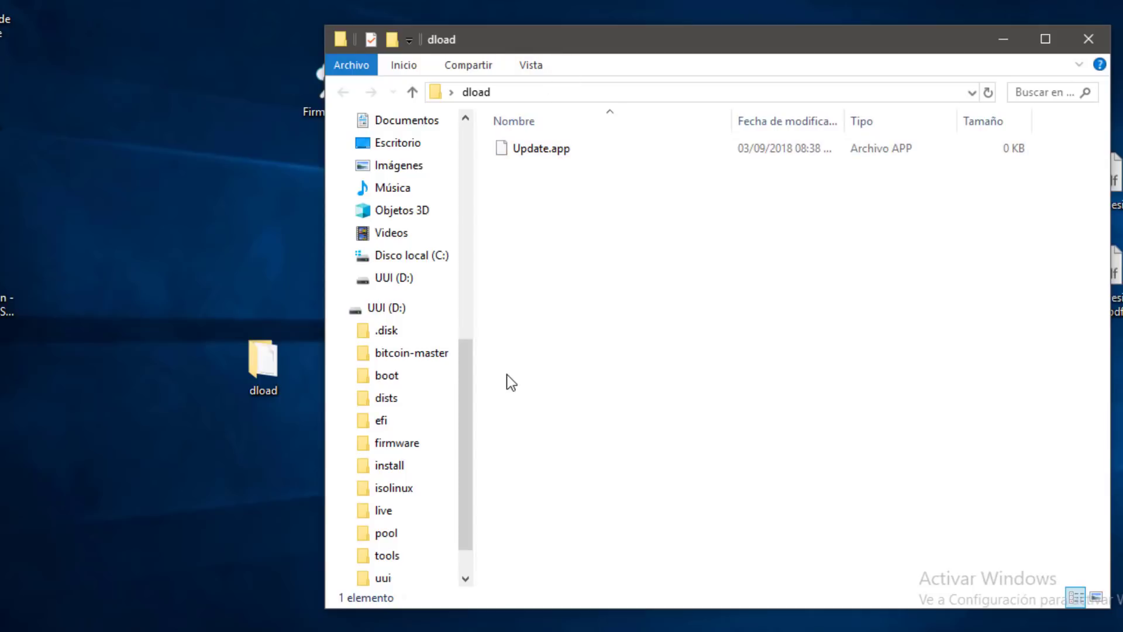
key(super+e)
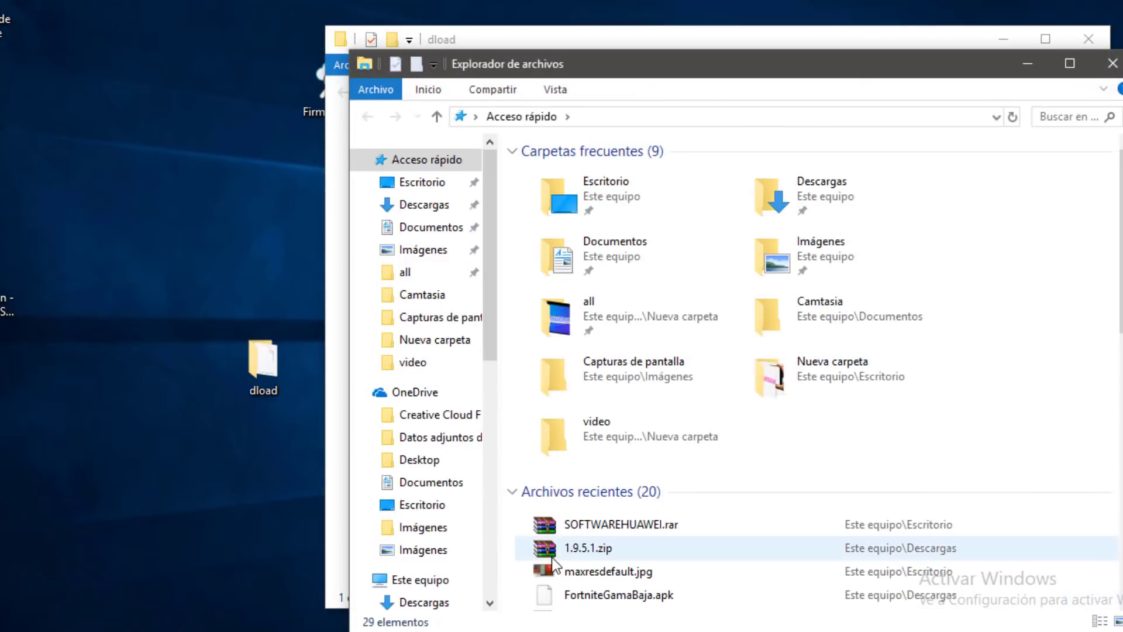
drag(488, 344, 489, 422)
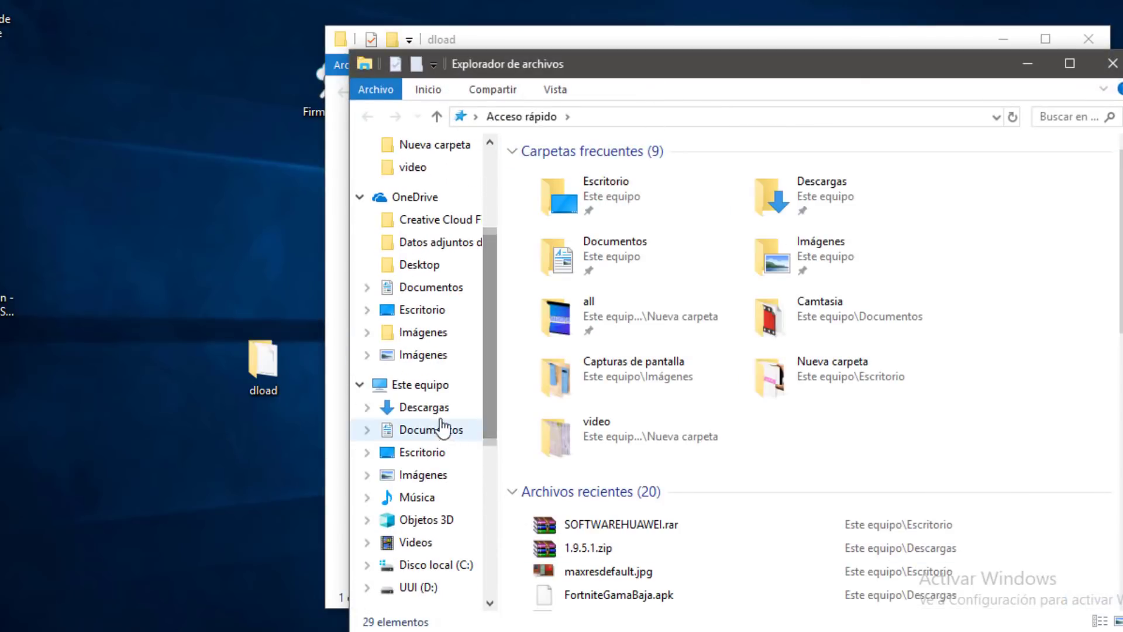
click(440, 387)
click(916, 422)
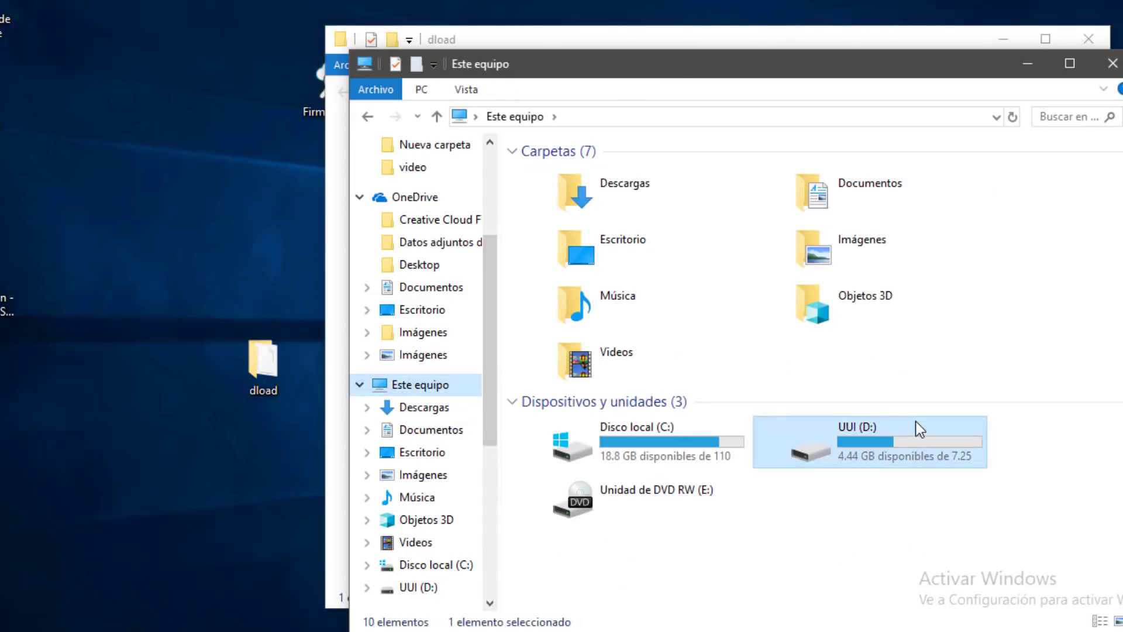
double_click(915, 421)
Step: Copy the dload folder from the desktop to the root of the UUI (D:) drive and close both folder windows
drag(511, 178, 734, 535)
drag(685, 69, 958, 37)
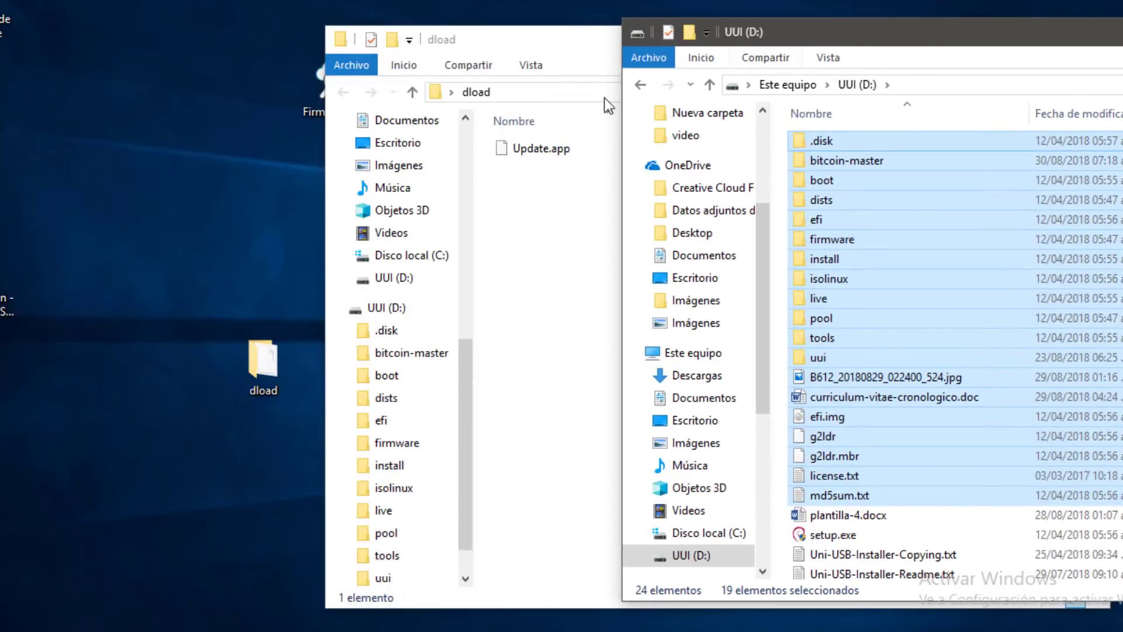
drag(263, 366, 778, 187)
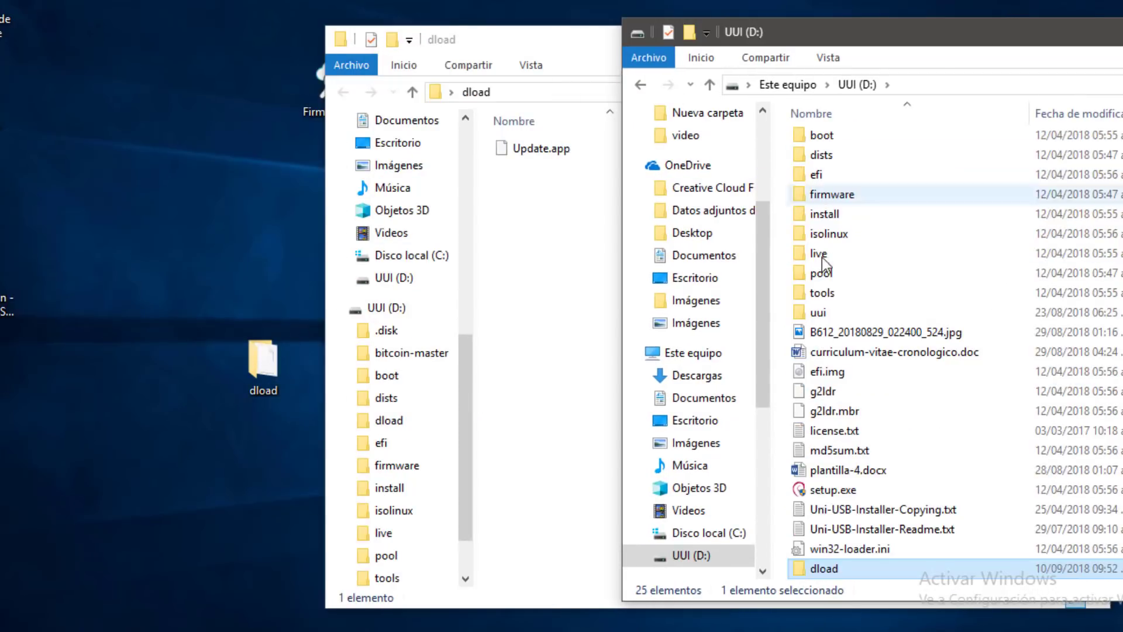
drag(877, 555, 956, 130)
drag(956, 32, 421, 56)
click(842, 54)
click(1087, 40)
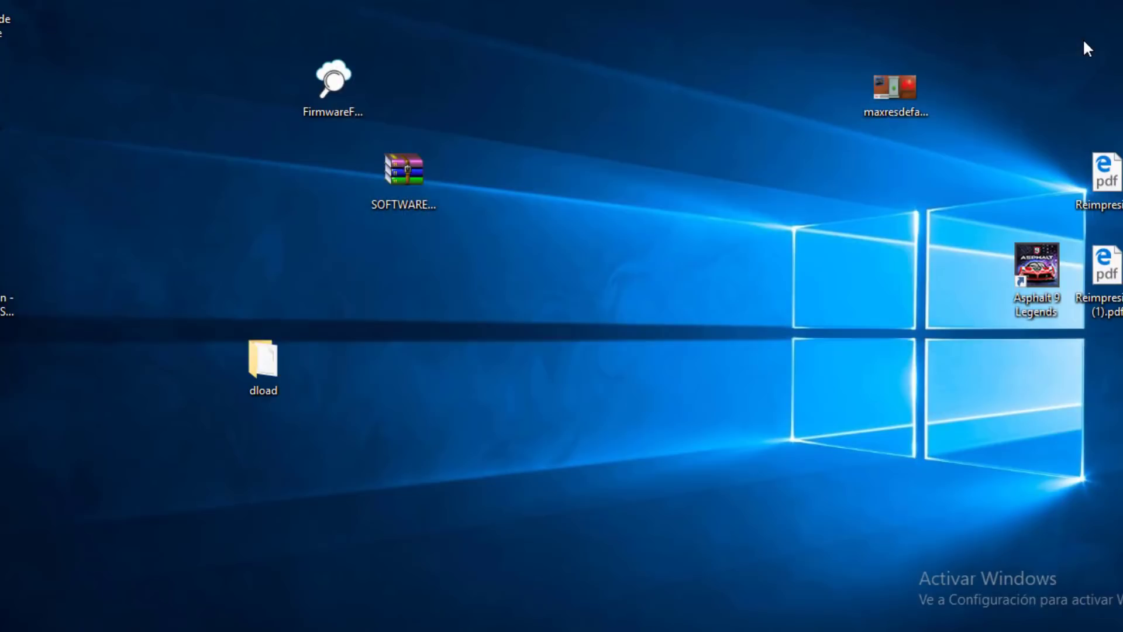
Step: Try to launch the desktop copy of FirmwareFinder, and extract the SOFTWAREHUAWEI archive into a SOFTWAREHUAWEI folder on the desktop
double_click(333, 87)
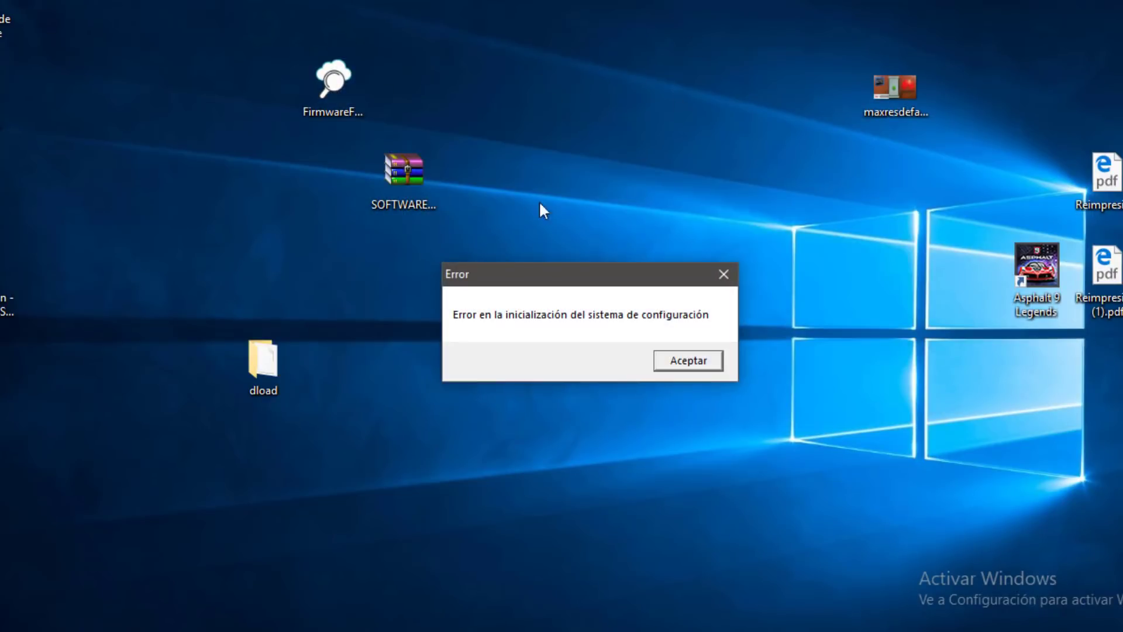
click(724, 275)
click(408, 183)
right_click(409, 184)
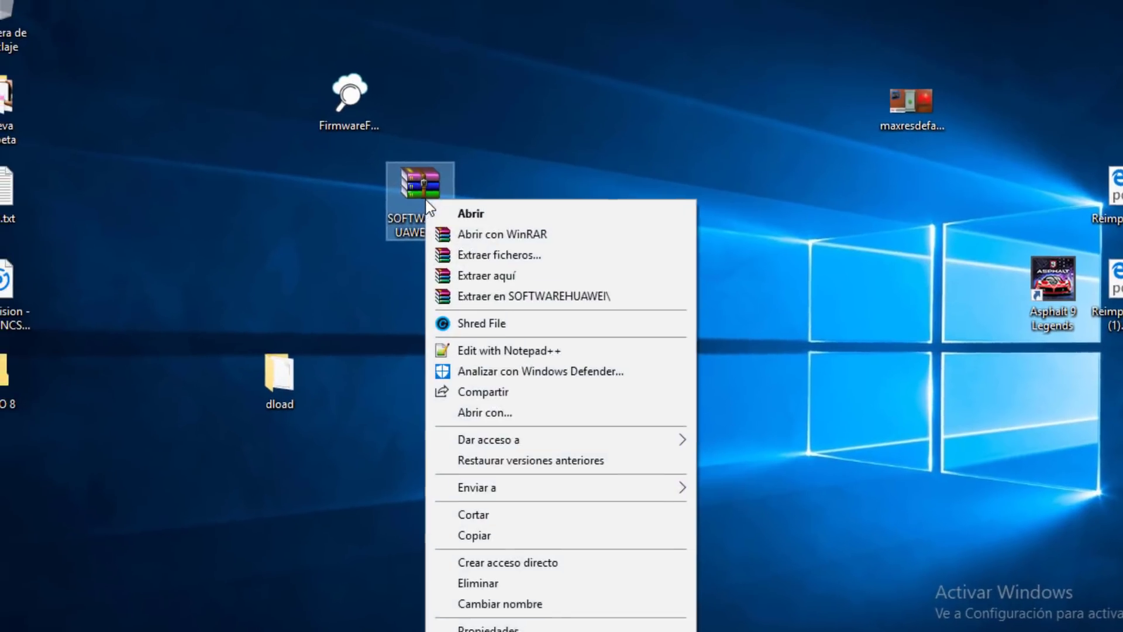
click(534, 286)
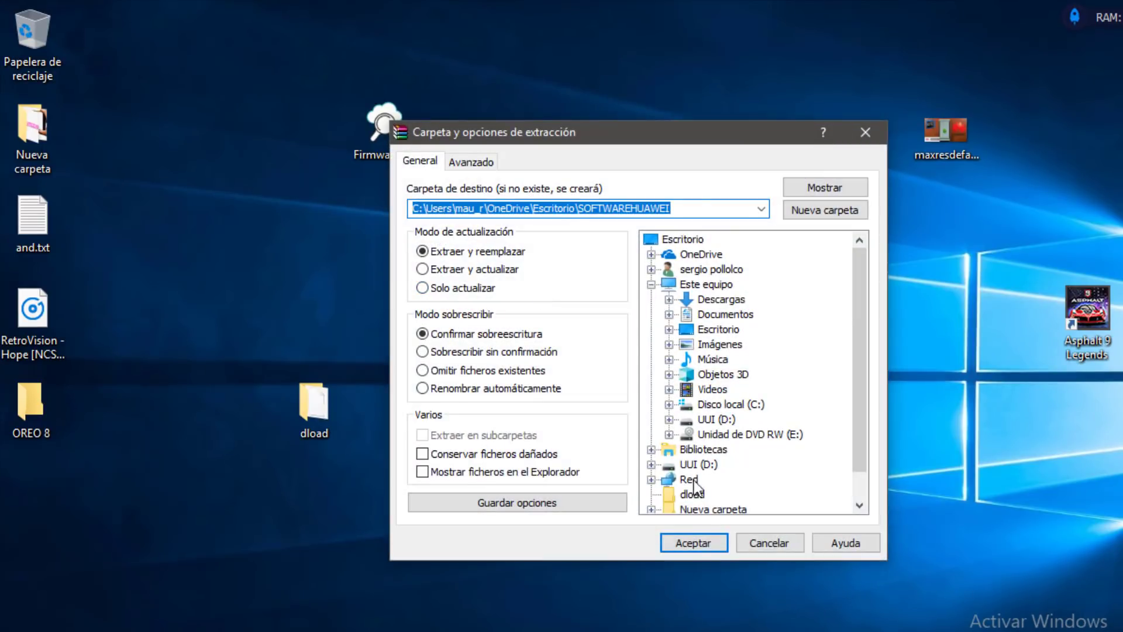
click(690, 541)
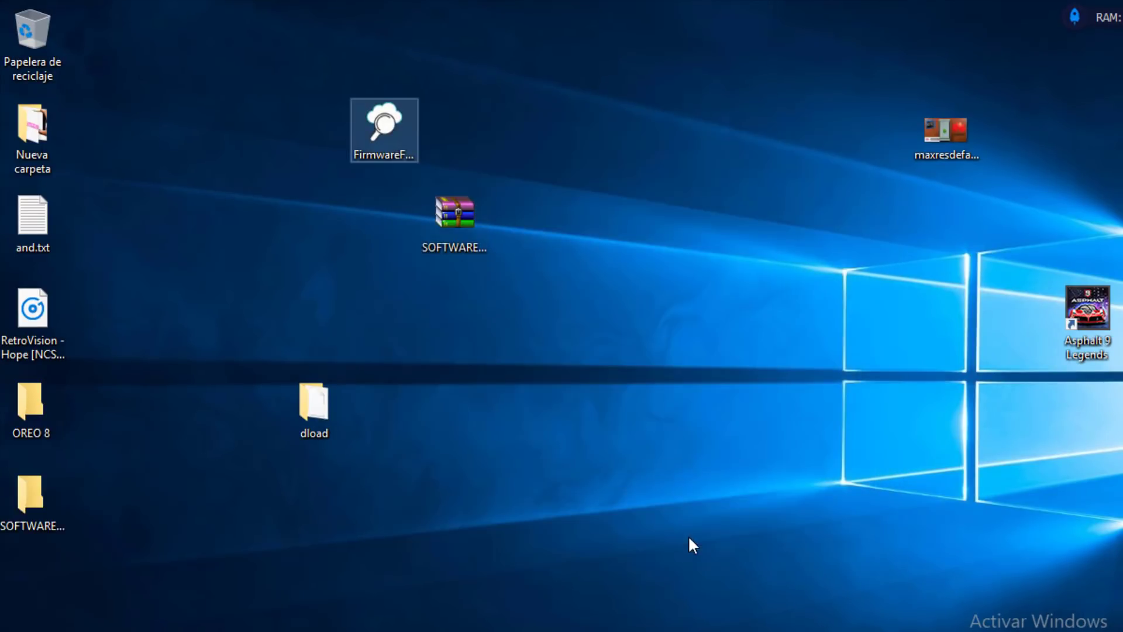
Step: Move the extracted SOFTWAREHUAWEI folder to an empty desktop area and launch FirmwareFinder.exe from inside it
drag(7, 494, 568, 405)
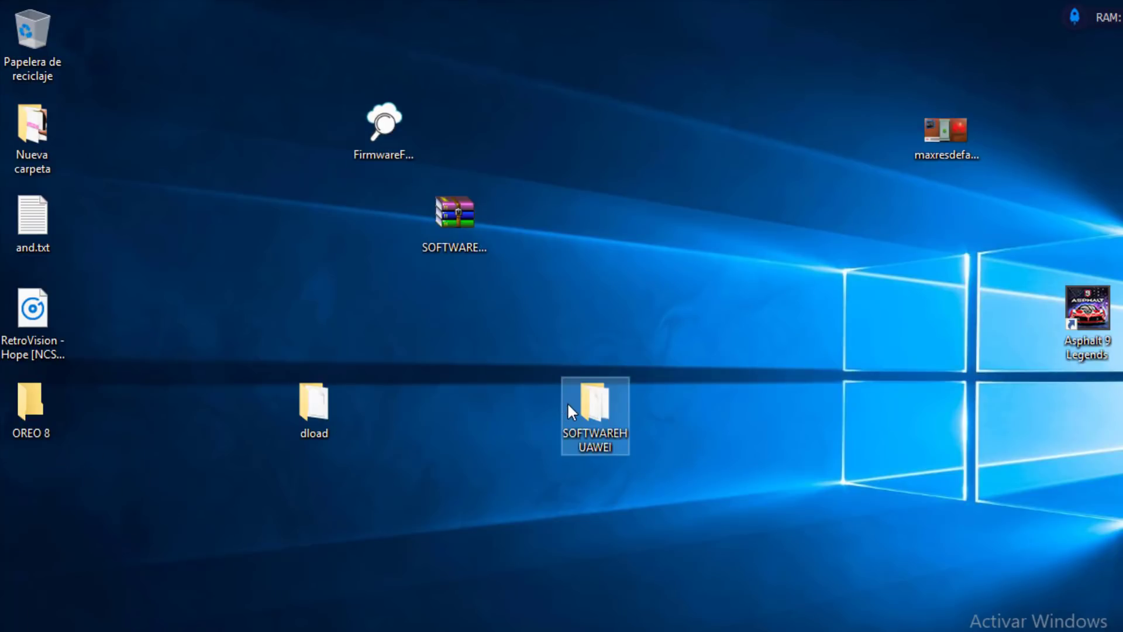
double_click(621, 405)
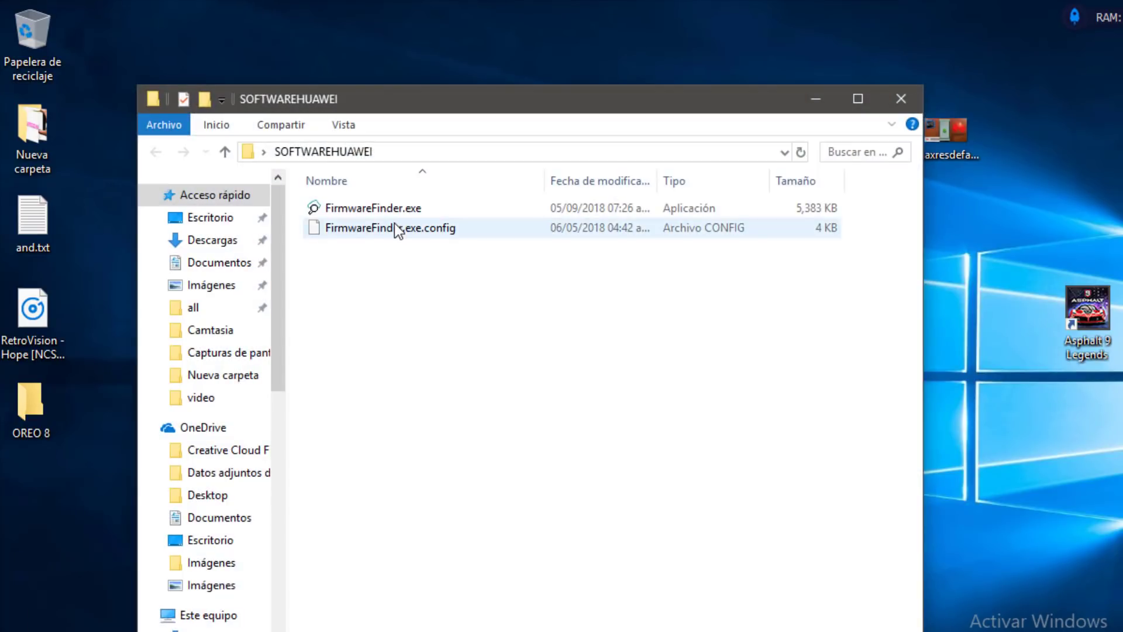
click(402, 223)
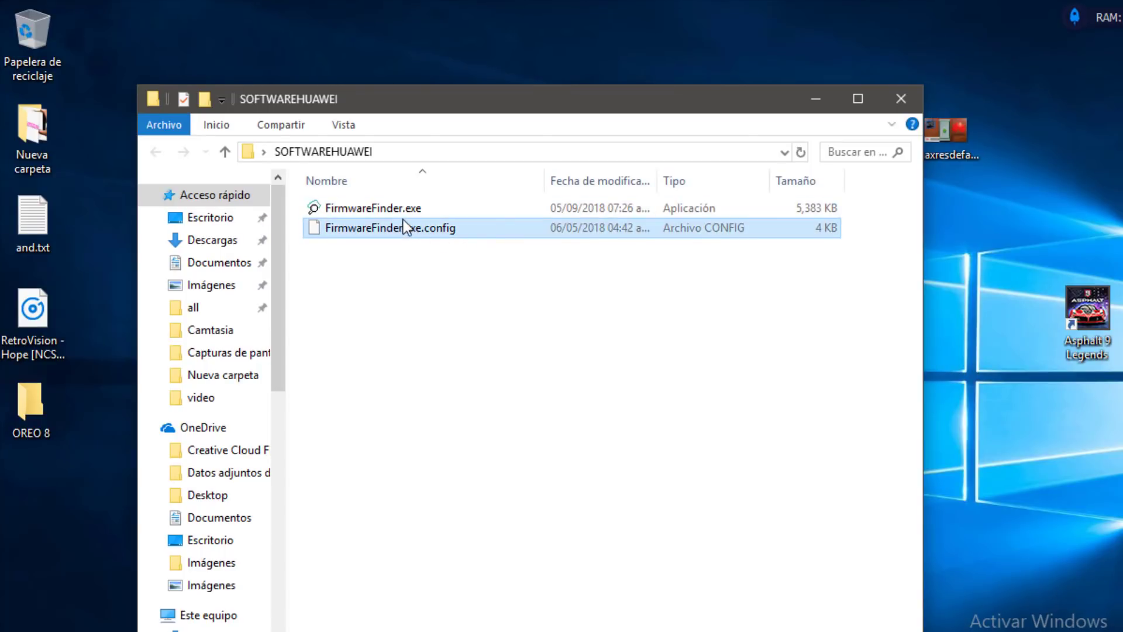
click(402, 215)
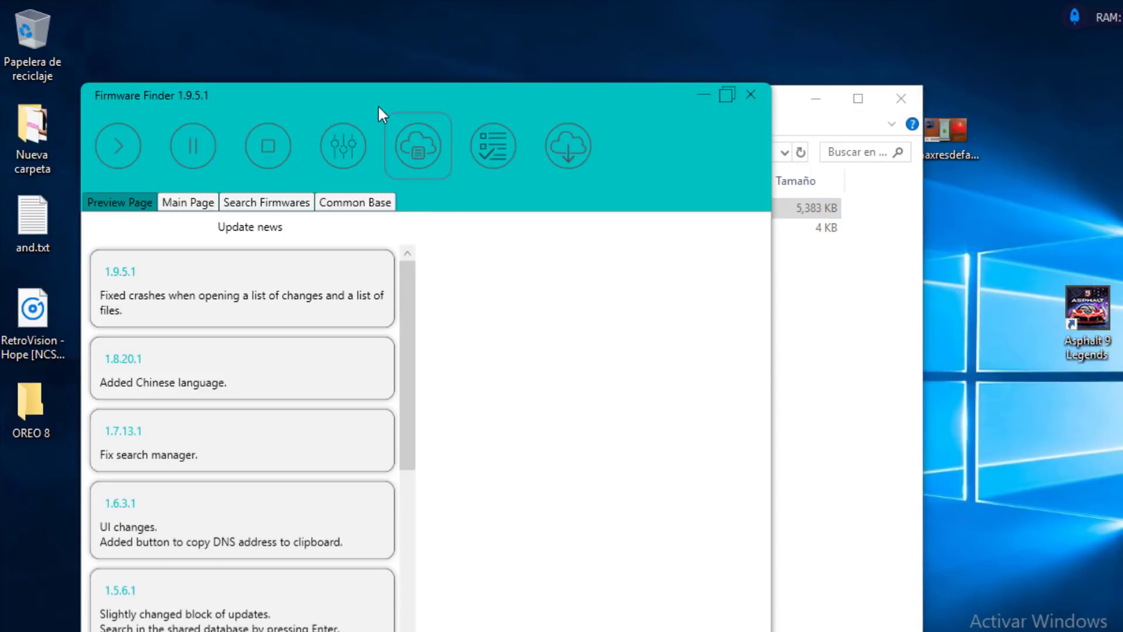
drag(377, 107, 588, 85)
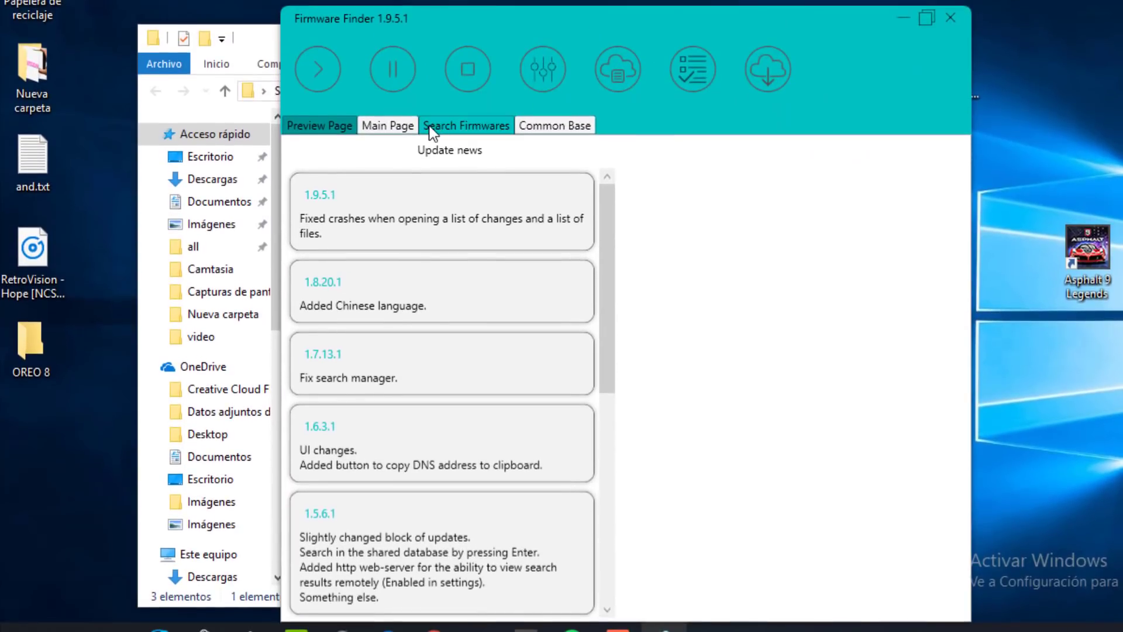
Step: Filter the models list by G62 and start a firmware search for model G620S-UL00V100R001C636 through the search request manager
click(432, 127)
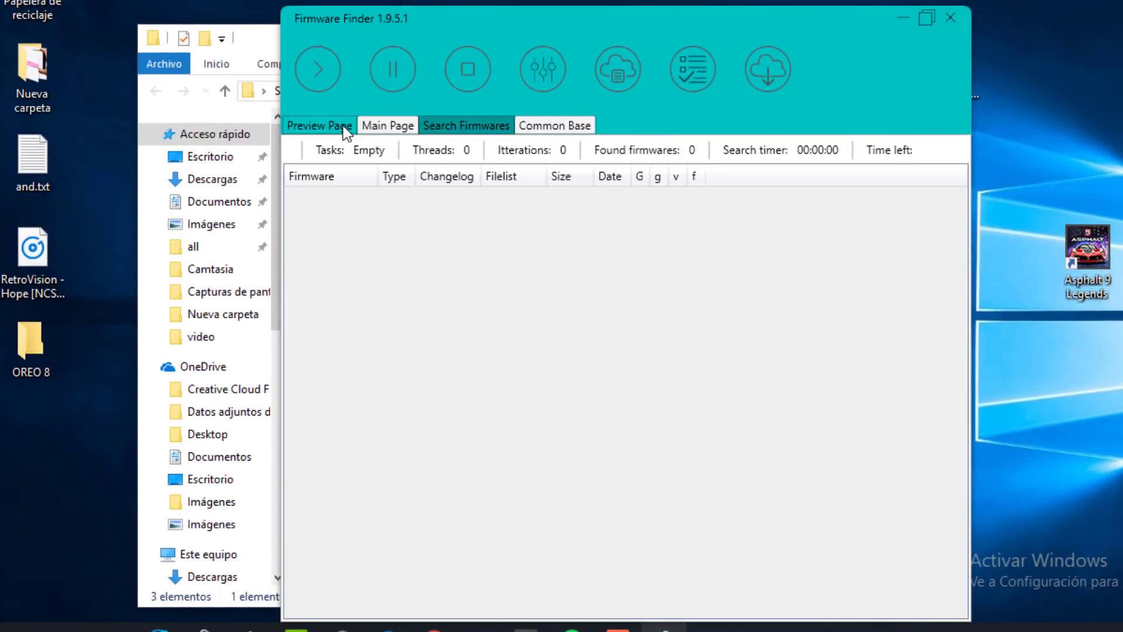
click(386, 128)
click(684, 194)
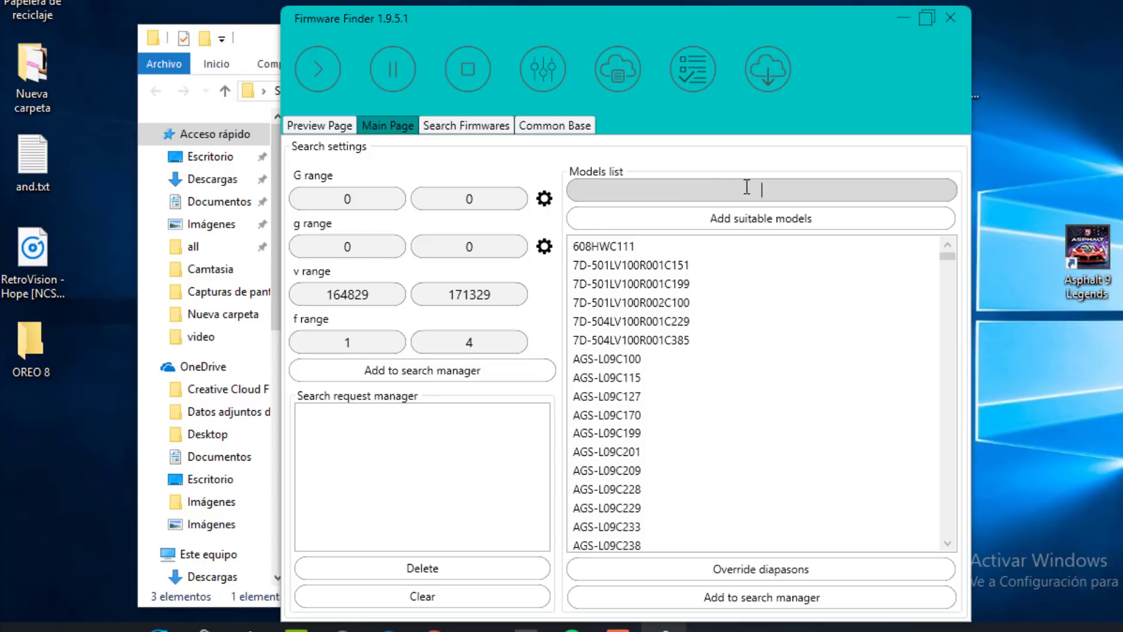
text(G)
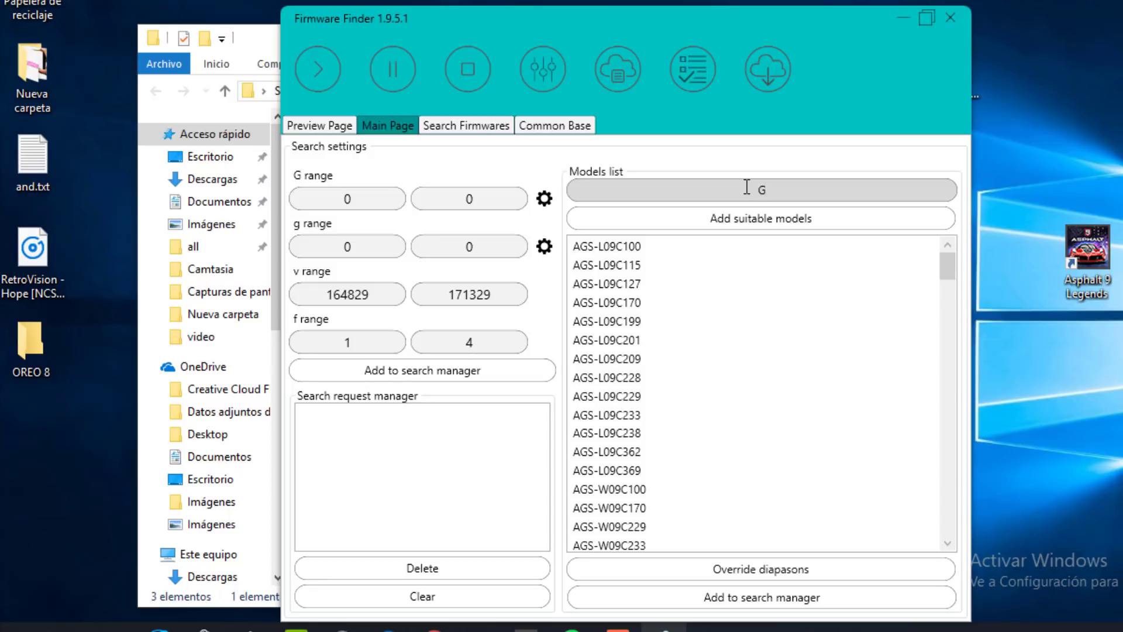
text(62)
click(603, 254)
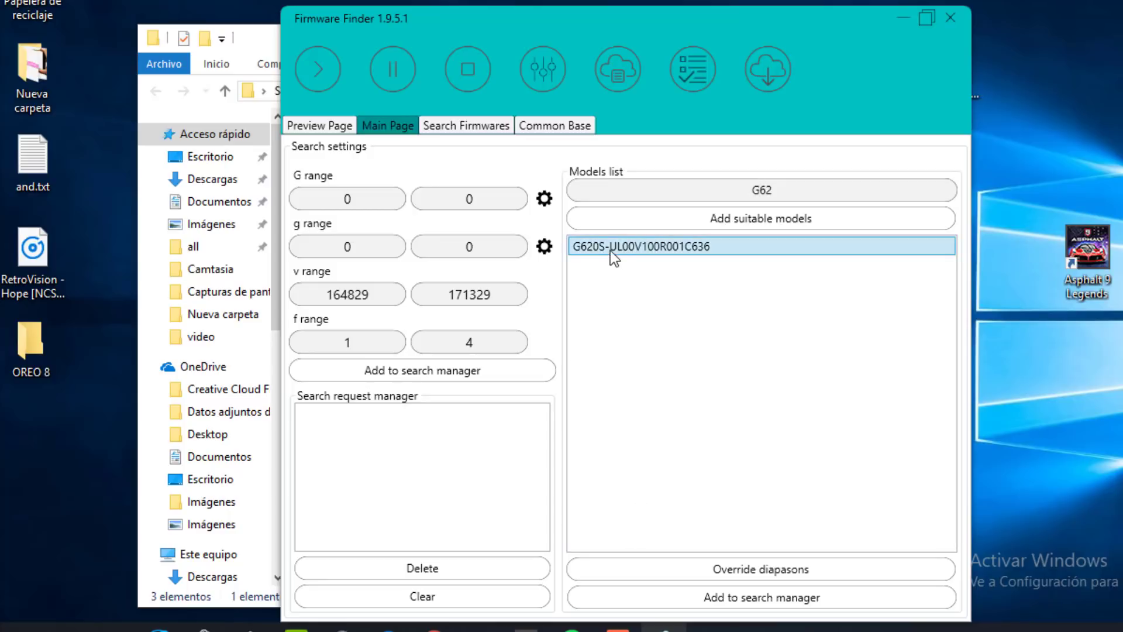
click(746, 602)
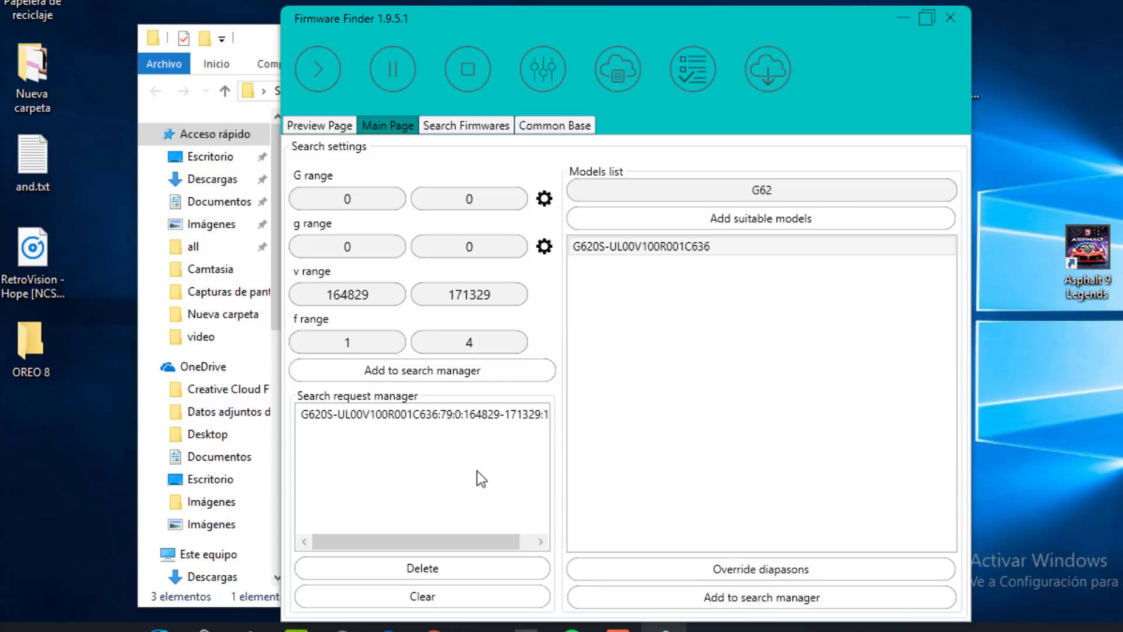
click(504, 416)
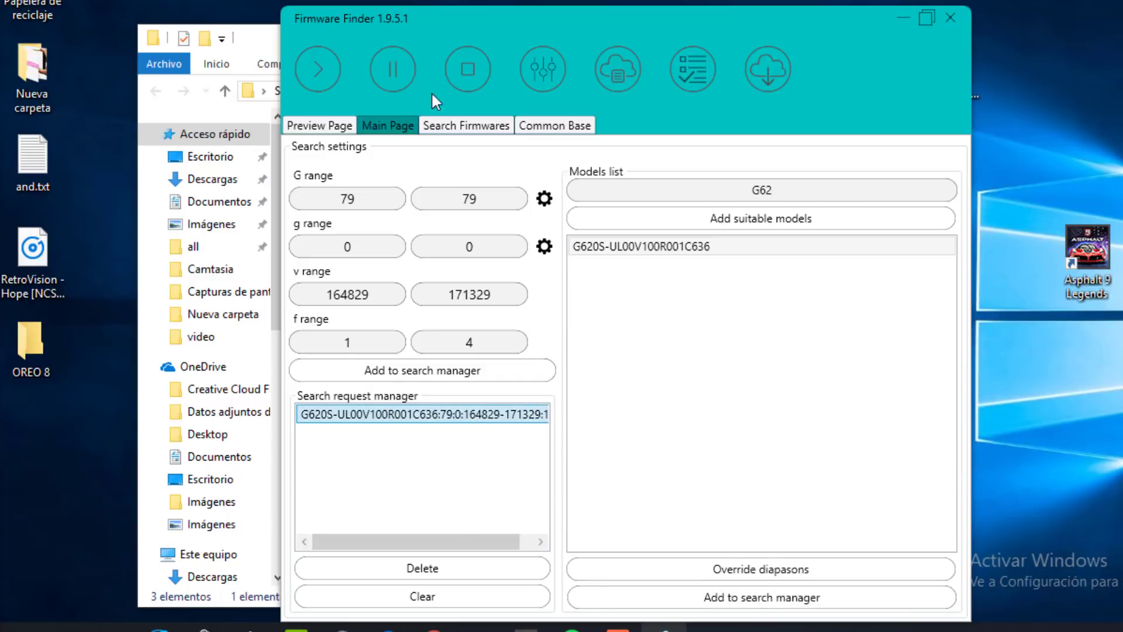
click(319, 70)
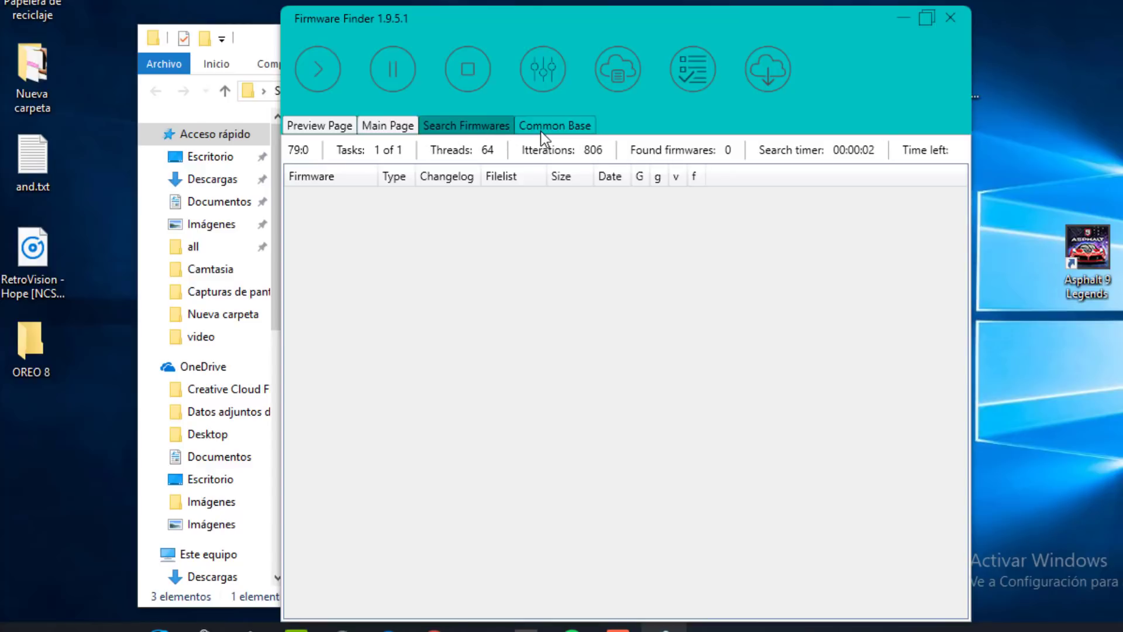
Step: Search the common firmware base for G620S
click(561, 127)
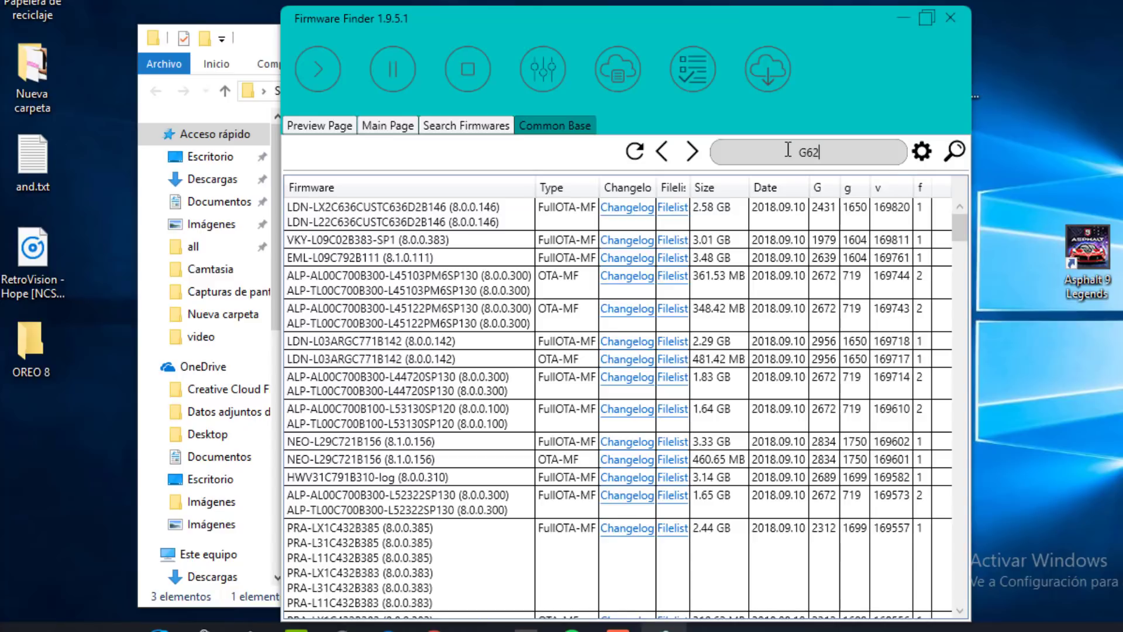
click(491, 126)
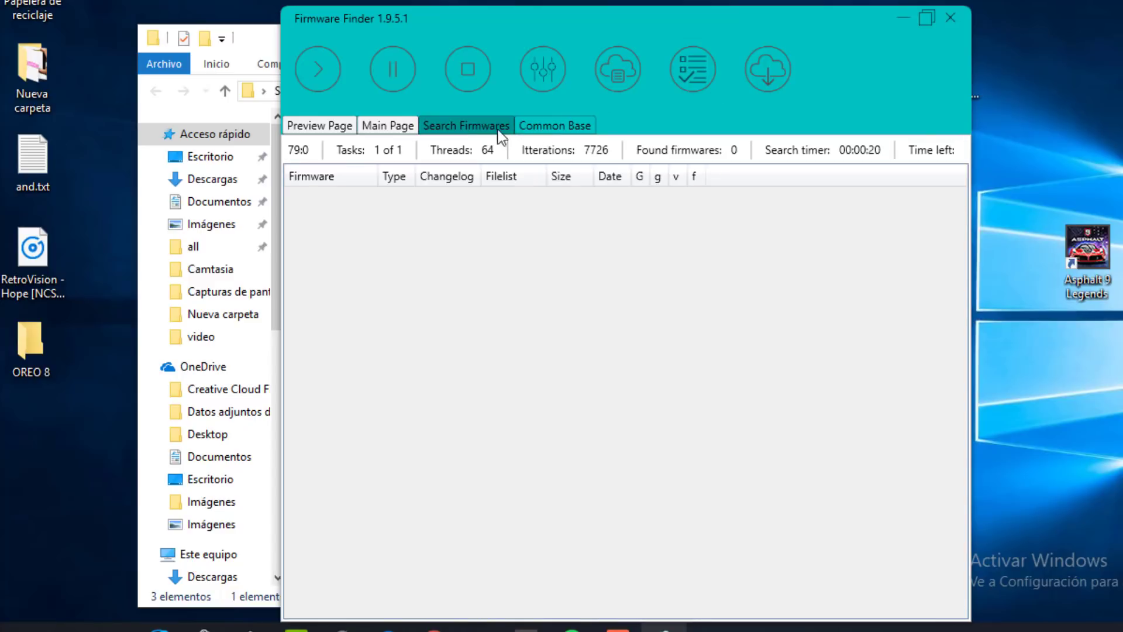
click(380, 125)
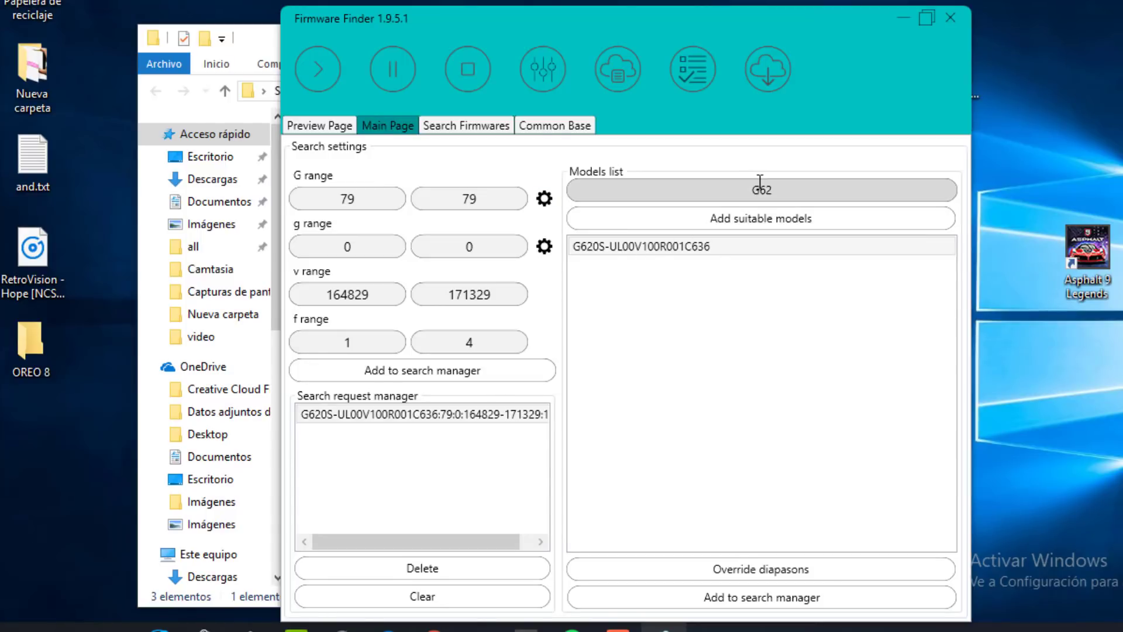
click(590, 129)
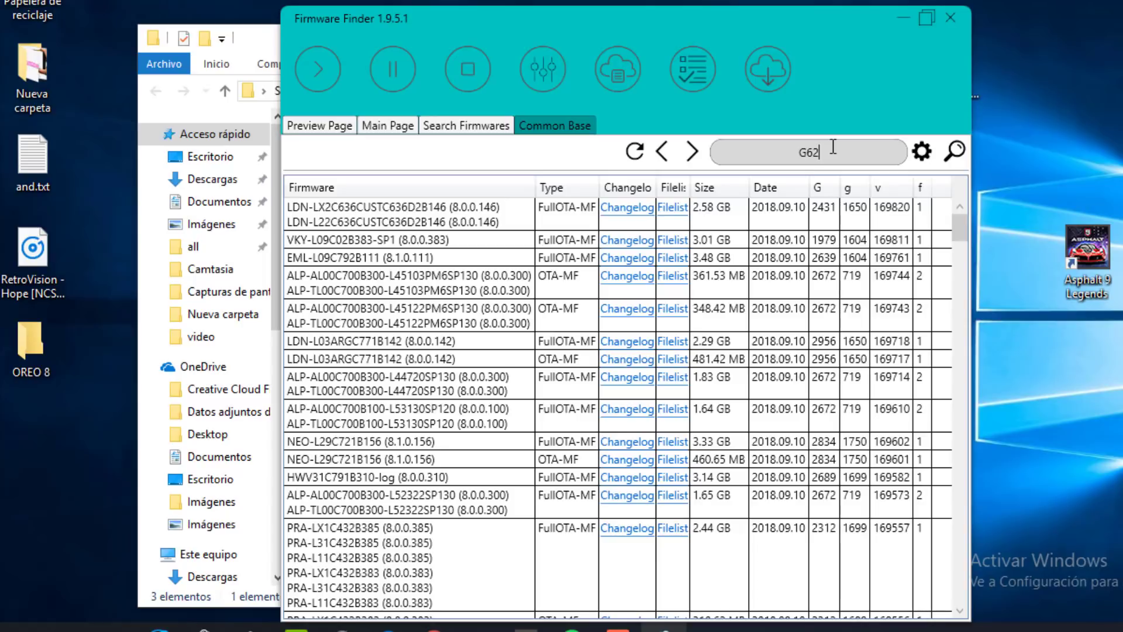
text(S)
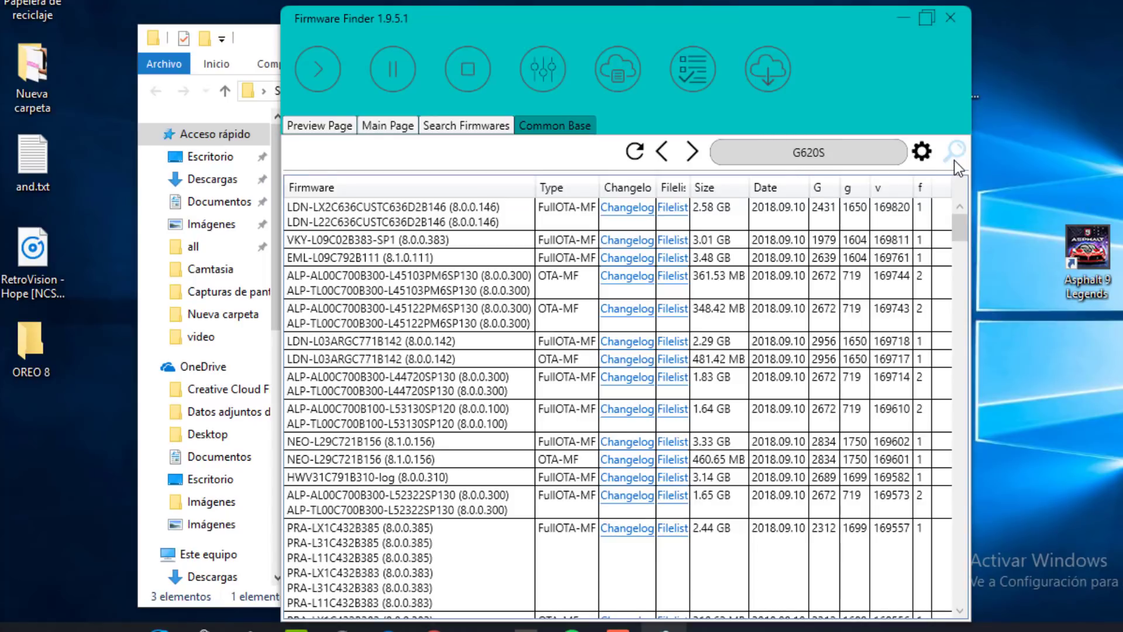
click(953, 157)
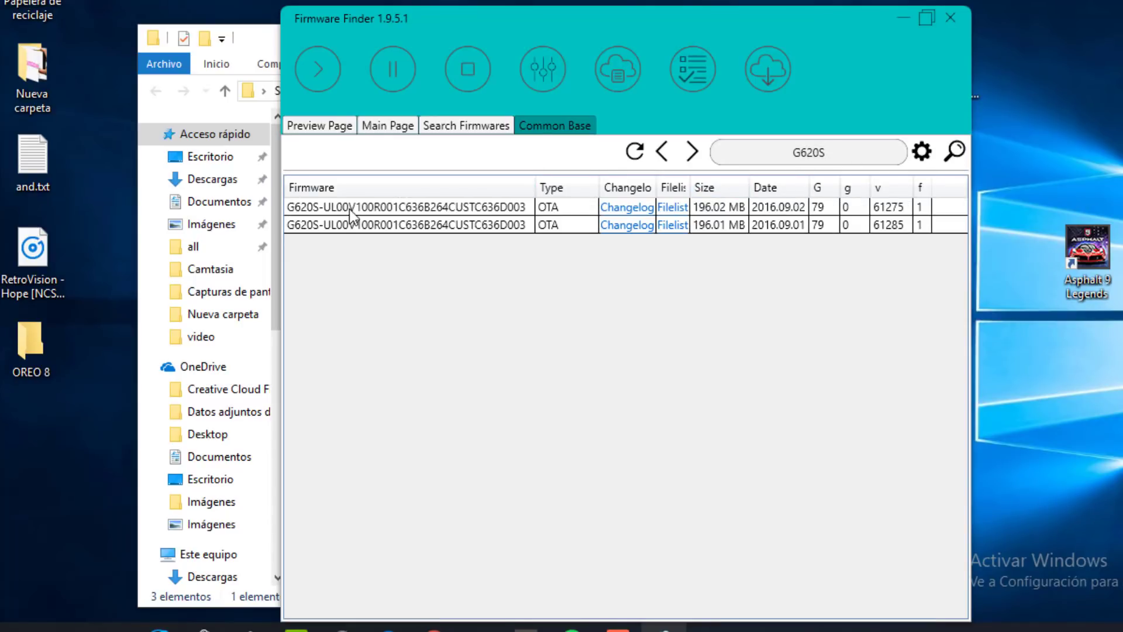
Step: Open the file list of the G620S firmware dated 2016.09.01 and copy its update.zip download link
click(673, 226)
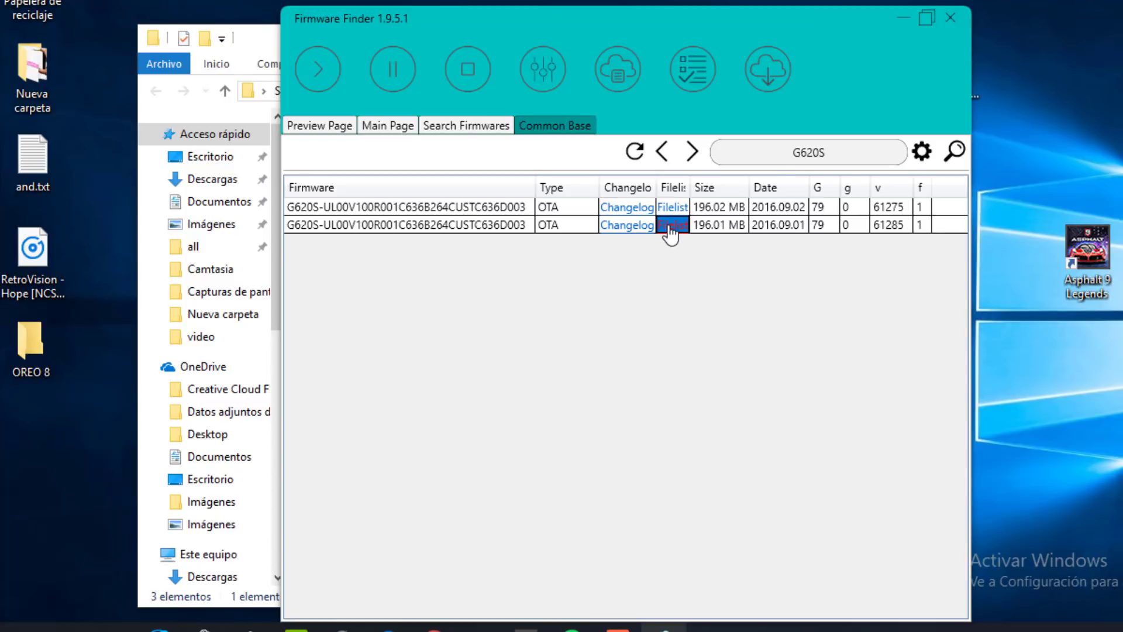
drag(649, 237, 465, 218)
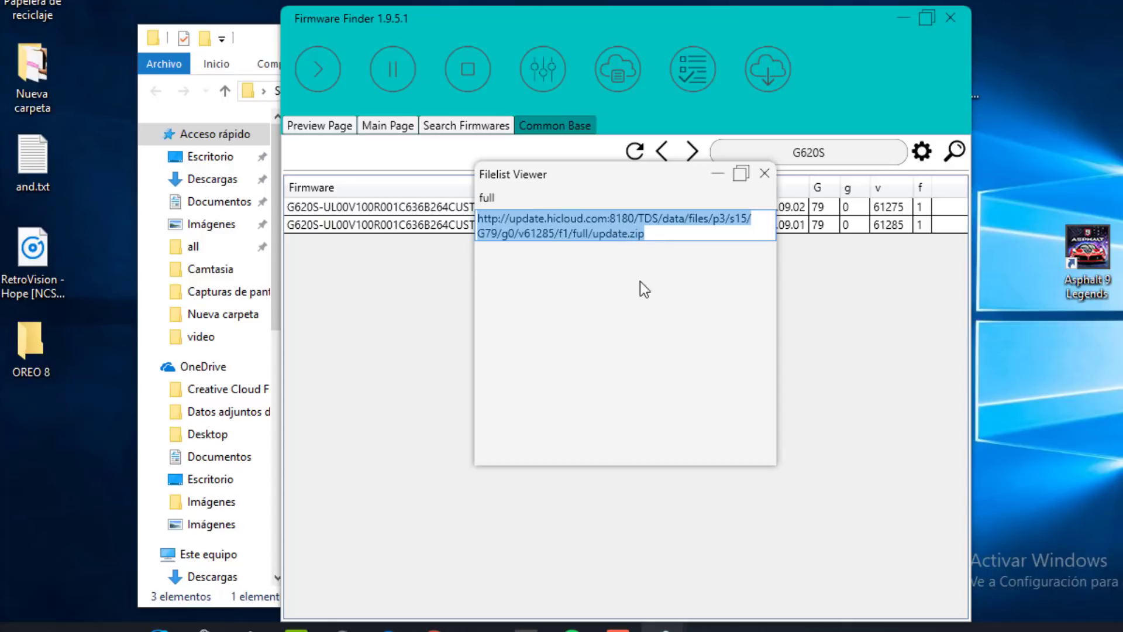
click(433, 625)
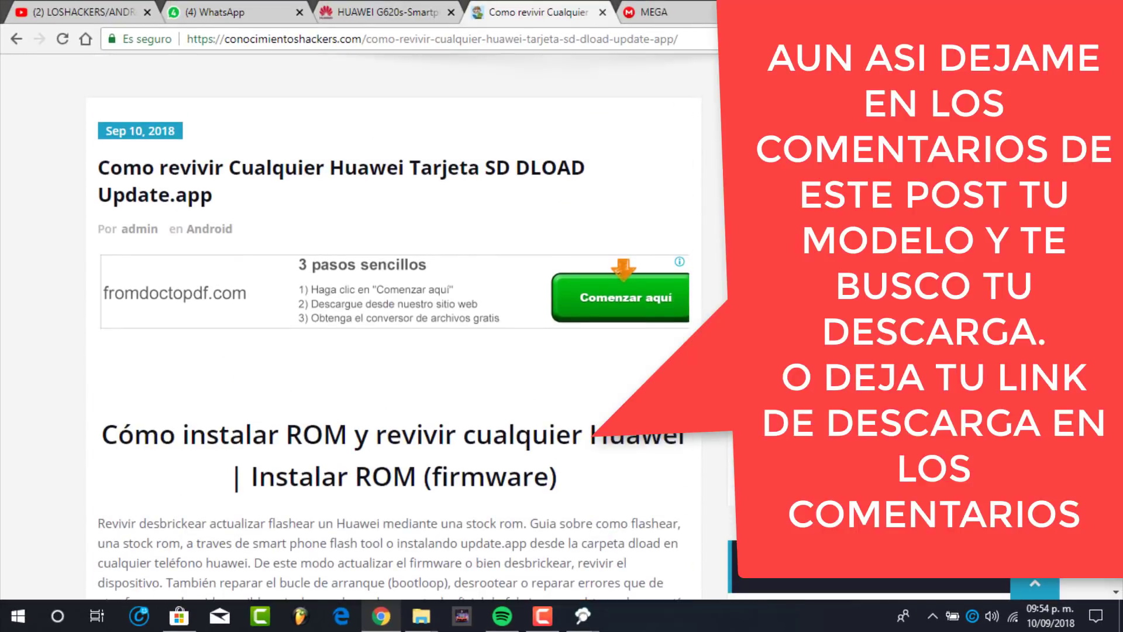
scroll(393, 327, down, 10)
scroll(365, 319, down, 10)
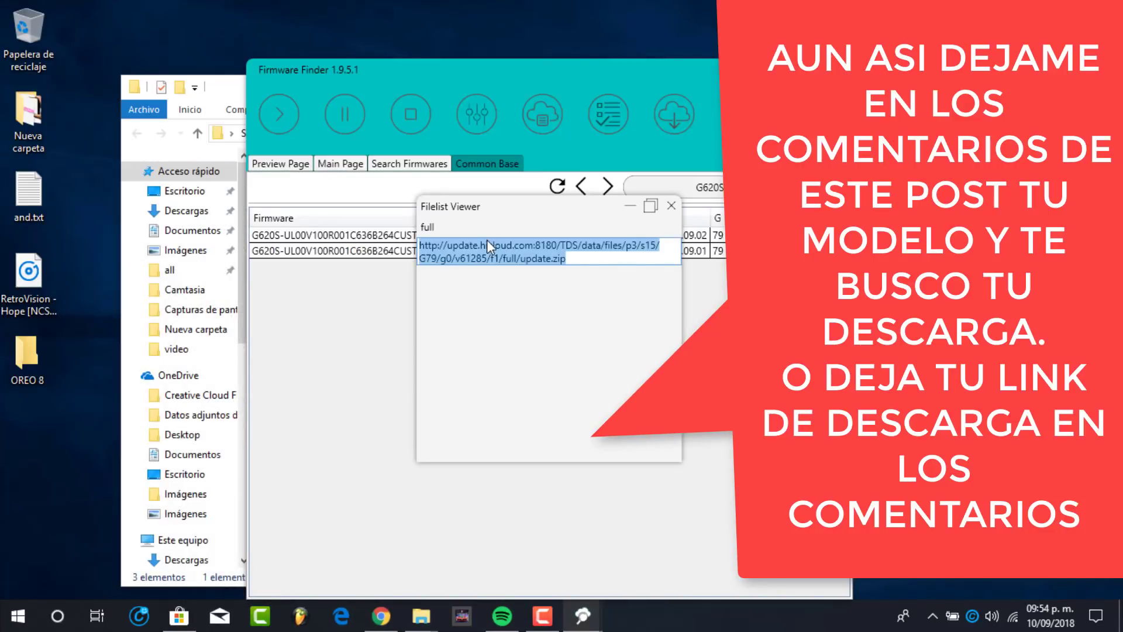
right_click(488, 241)
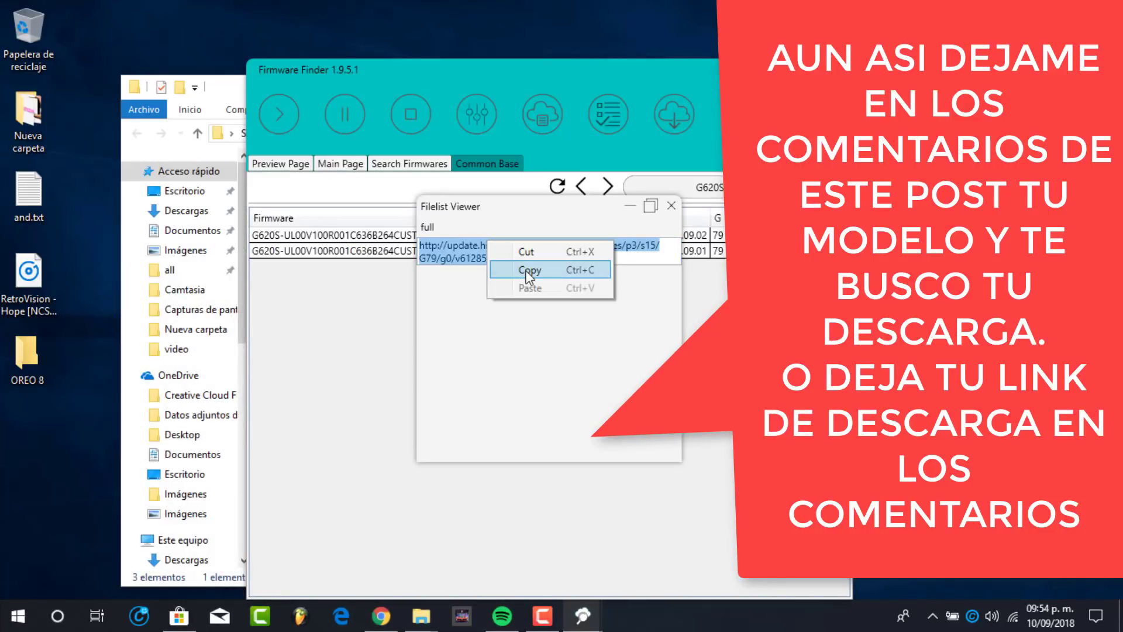
click(529, 270)
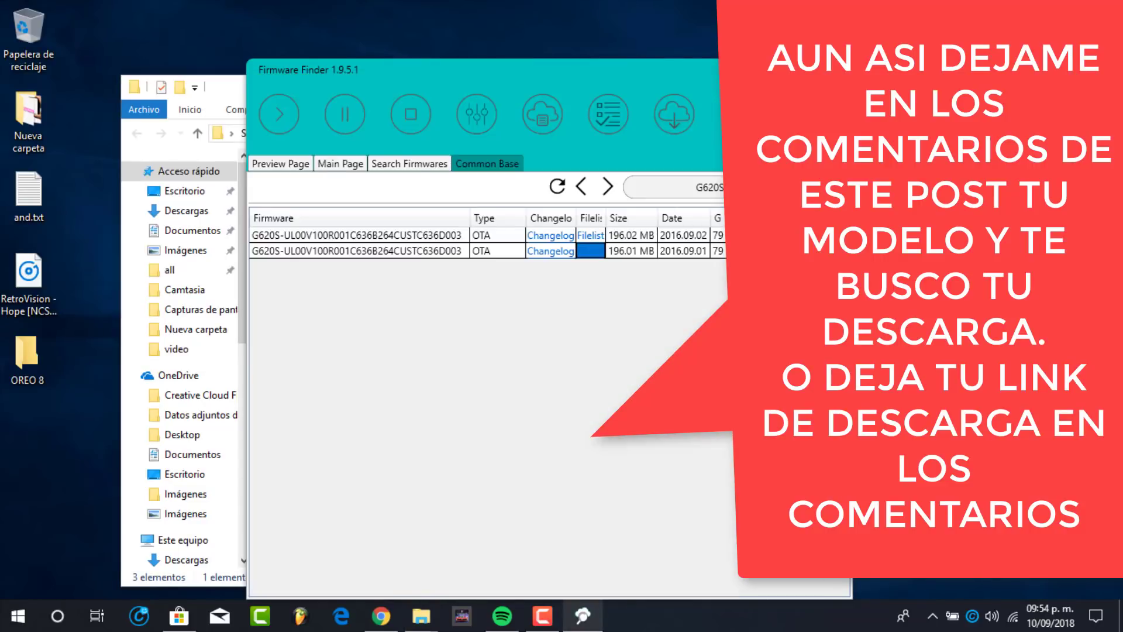
click(512, 170)
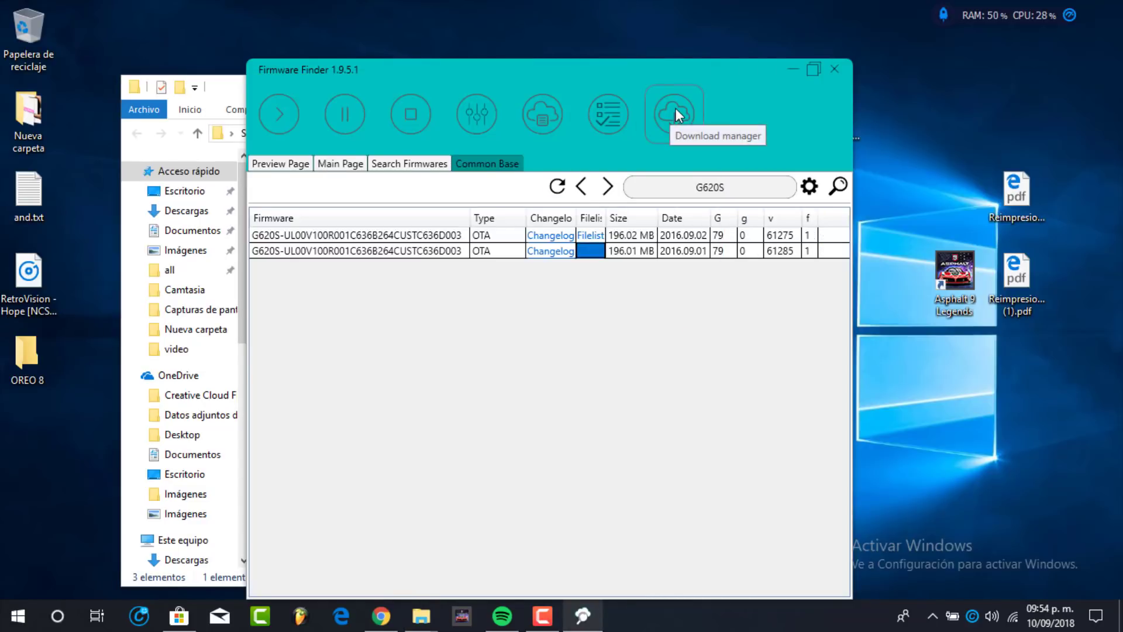
Step: Add the copied update.zip link to the download manager and start the download
click(692, 120)
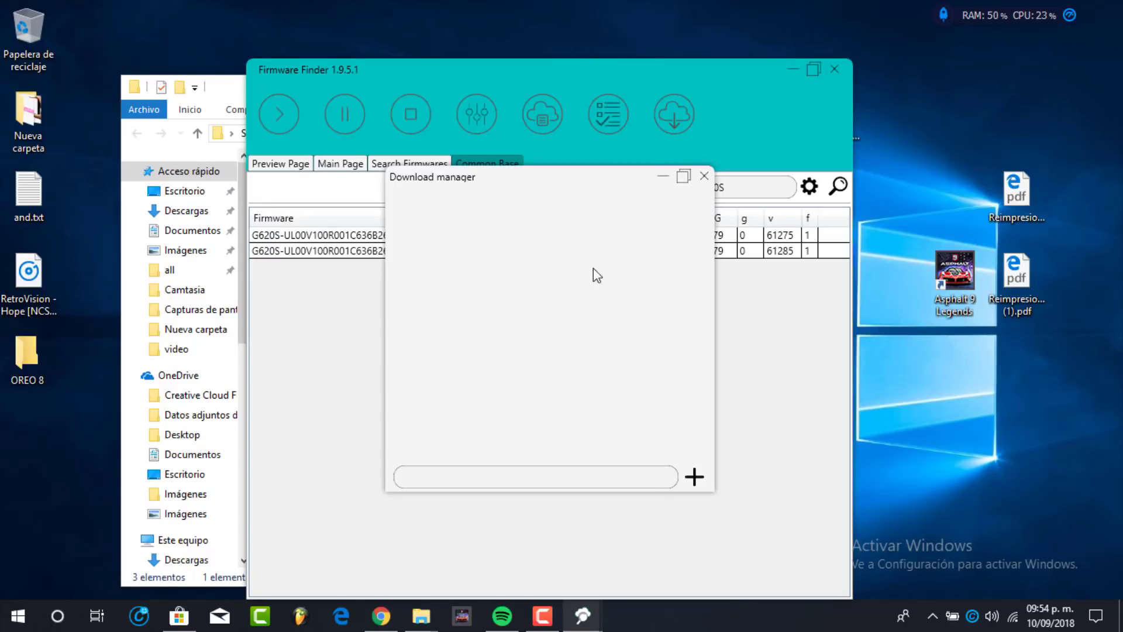
click(485, 481)
key(ctrl+v)
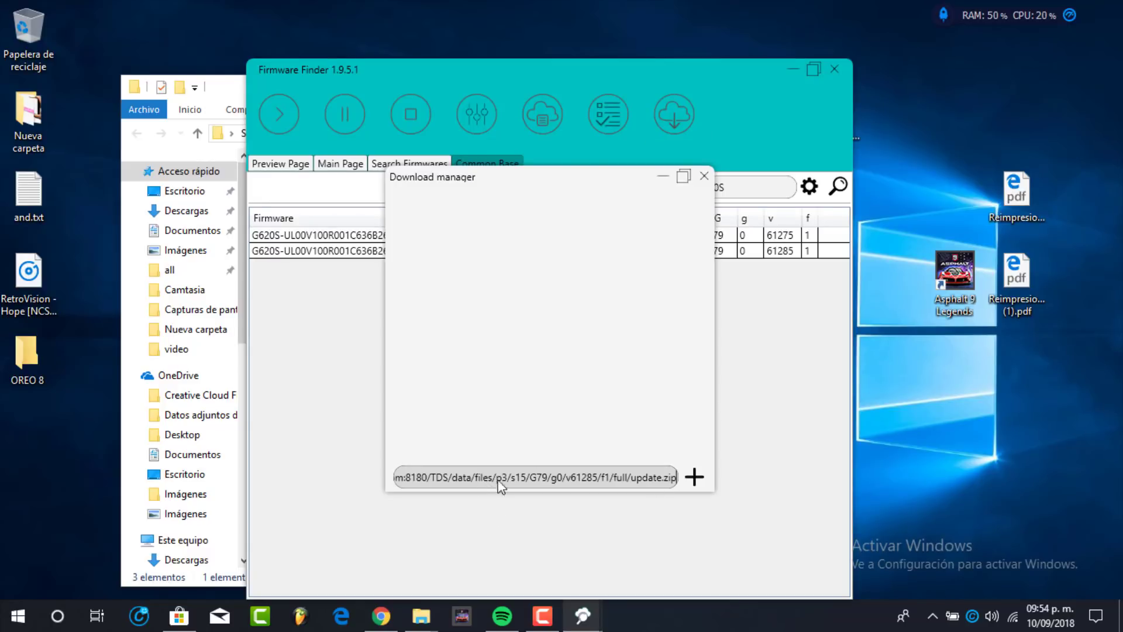
click(694, 477)
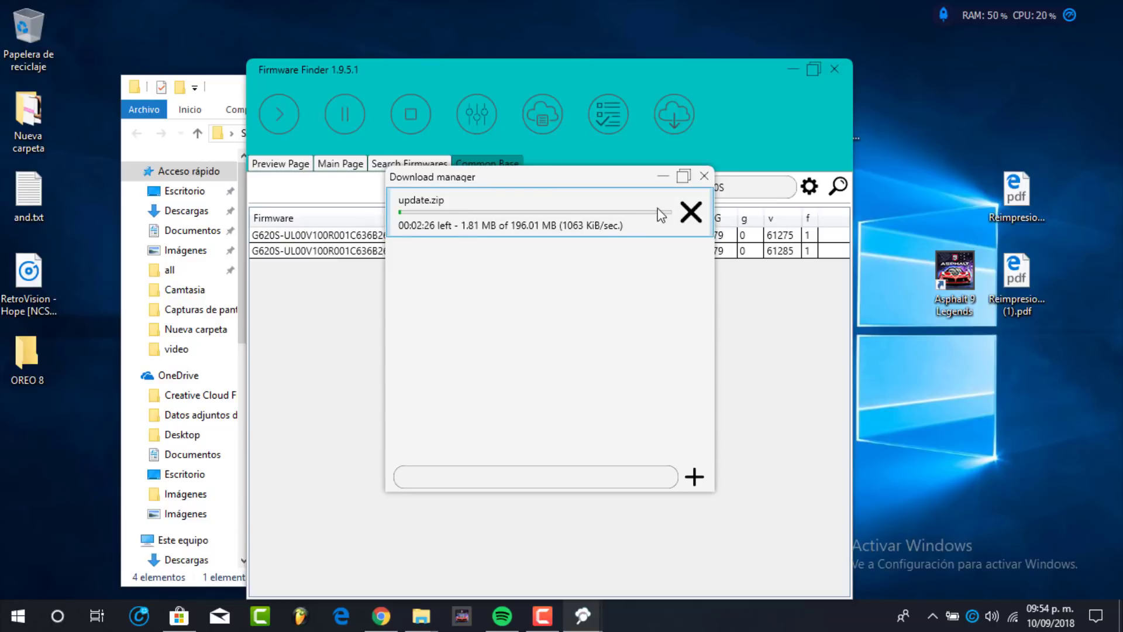
Step: Check the SOFTWAREHUAWEI folder for the downloading update.zip file
click(221, 92)
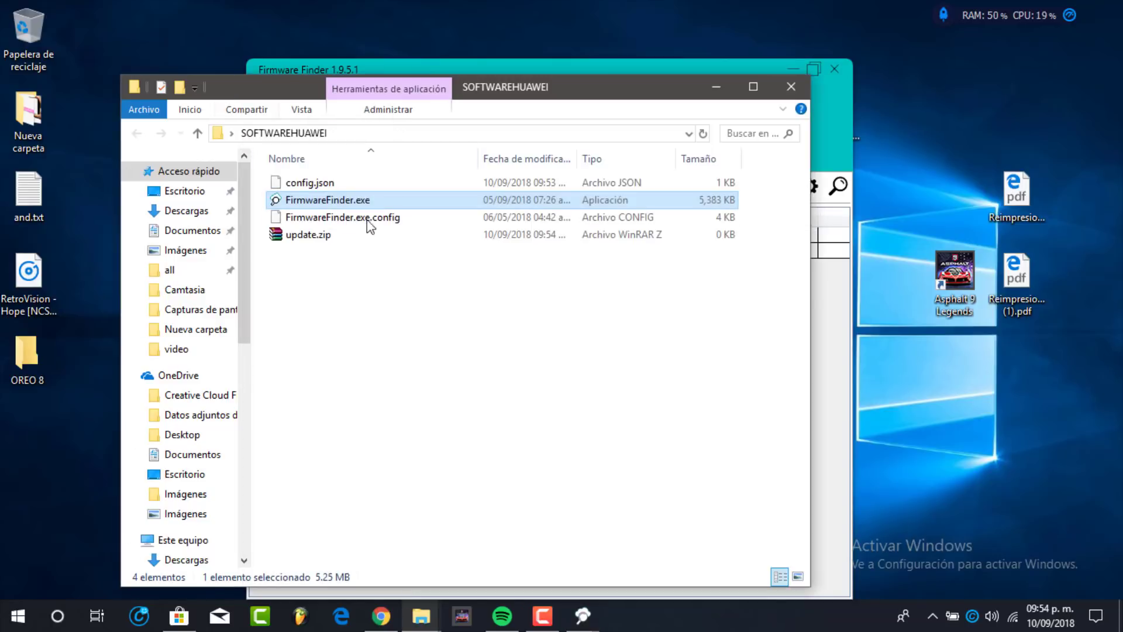
click(366, 236)
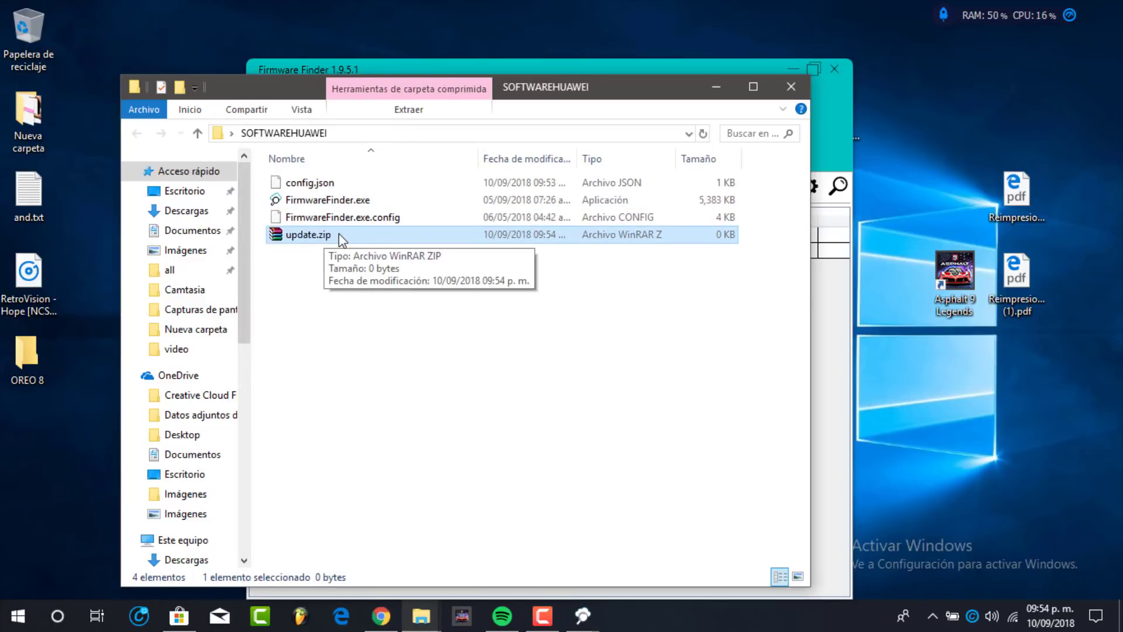
click(386, 272)
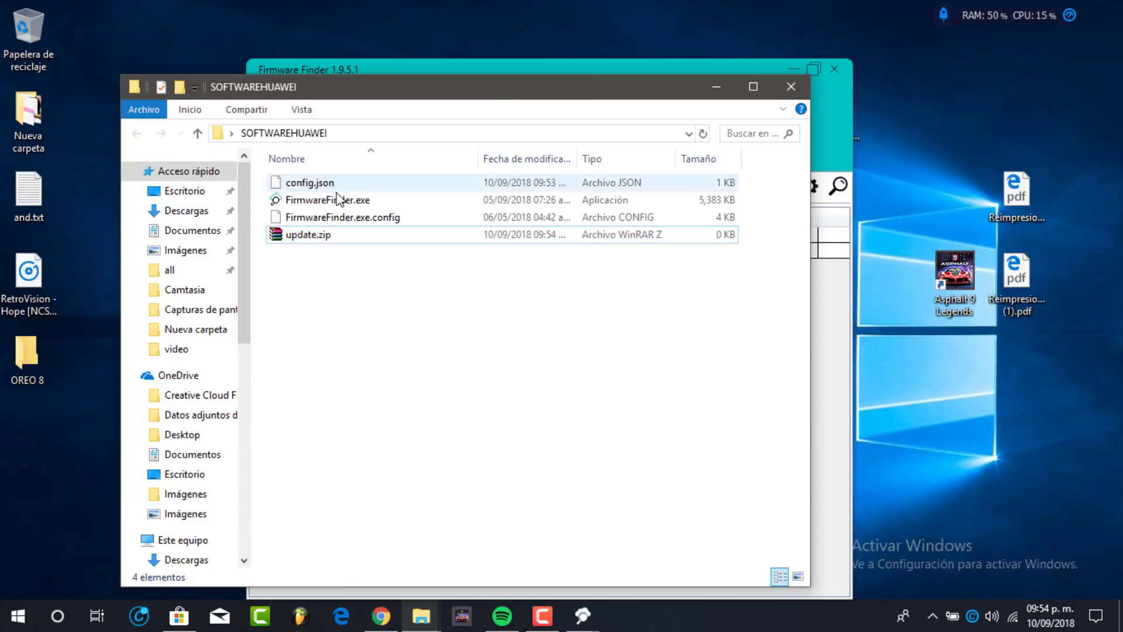
Step: Close the download manager, switch to the firmware search results and exit Firmware Finder
click(829, 310)
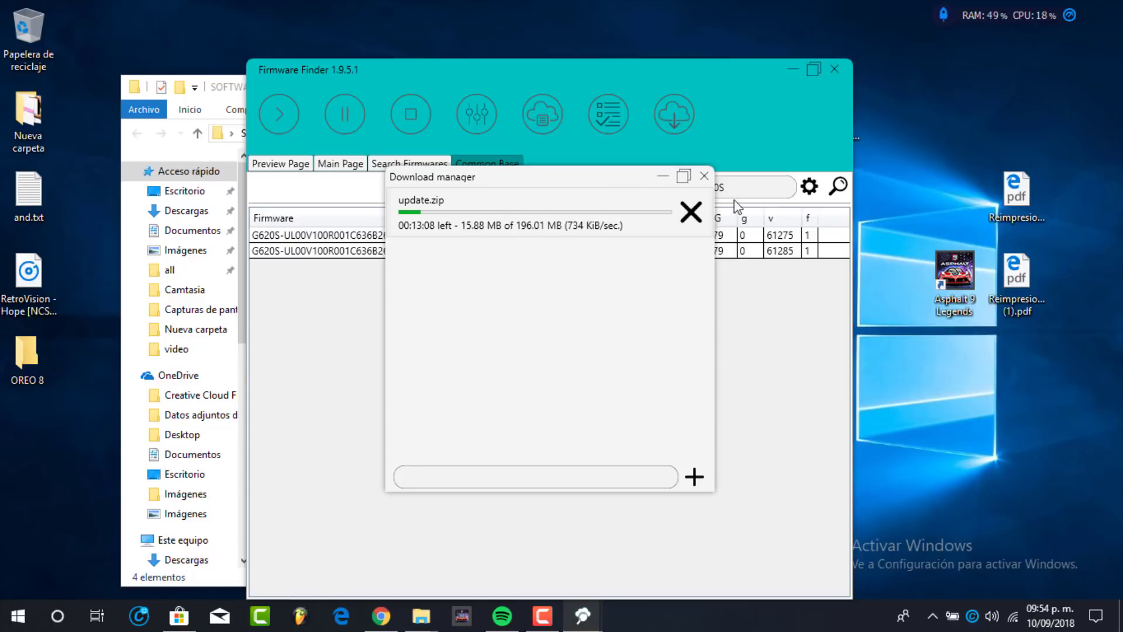
click(703, 178)
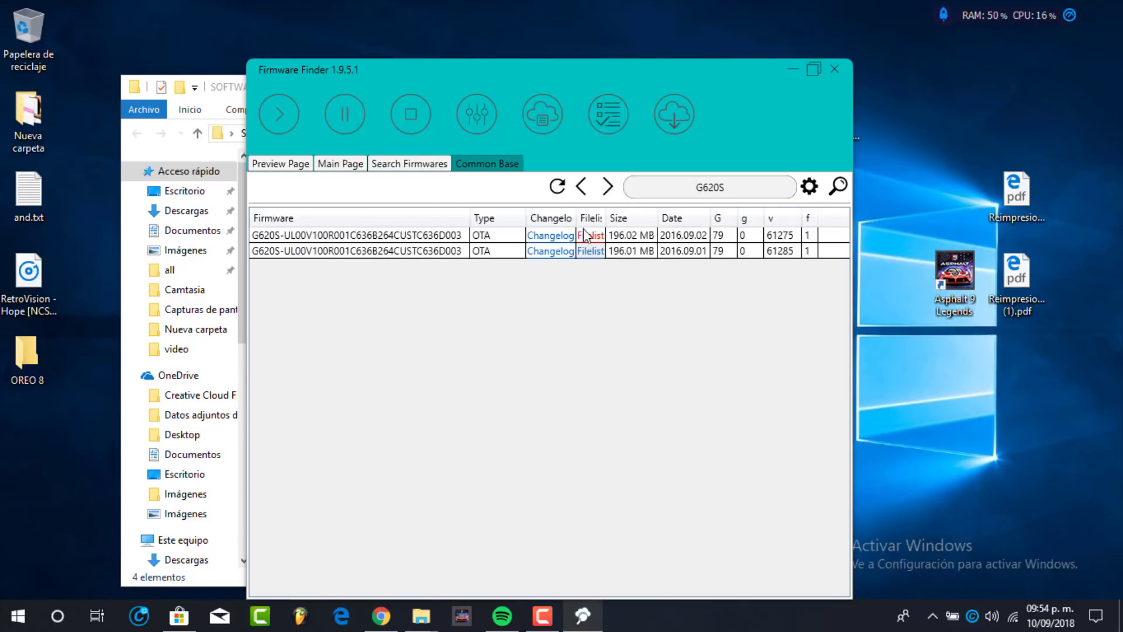
click(410, 165)
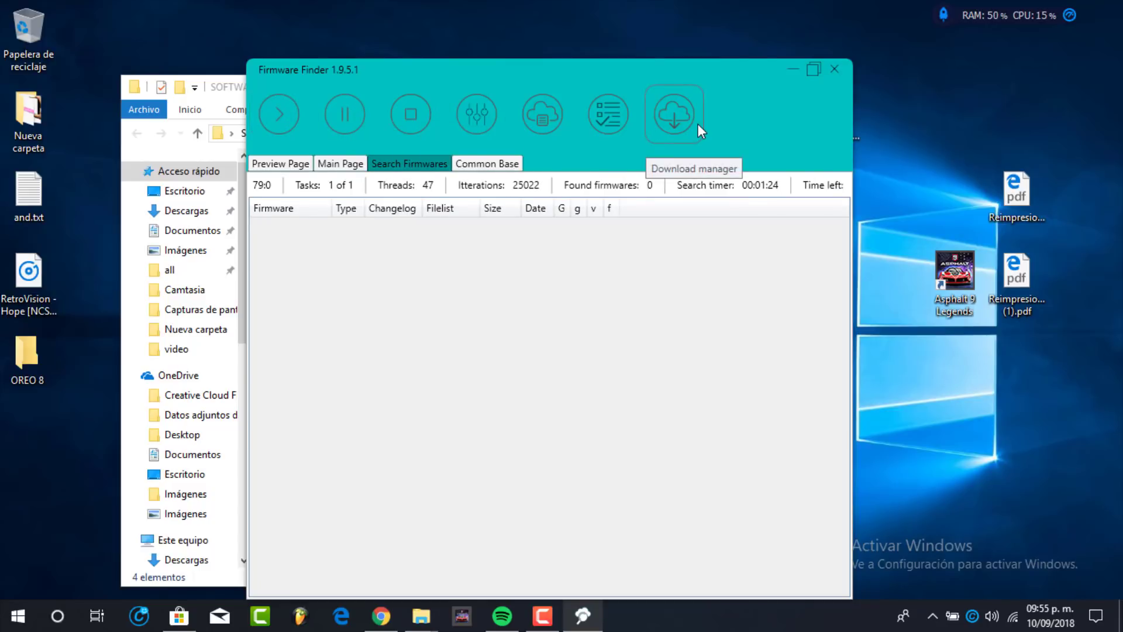
click(836, 72)
Step: Switch to Chrome and review the G620S firmware downloads on Huawei's support page, then minimize the browser
click(381, 615)
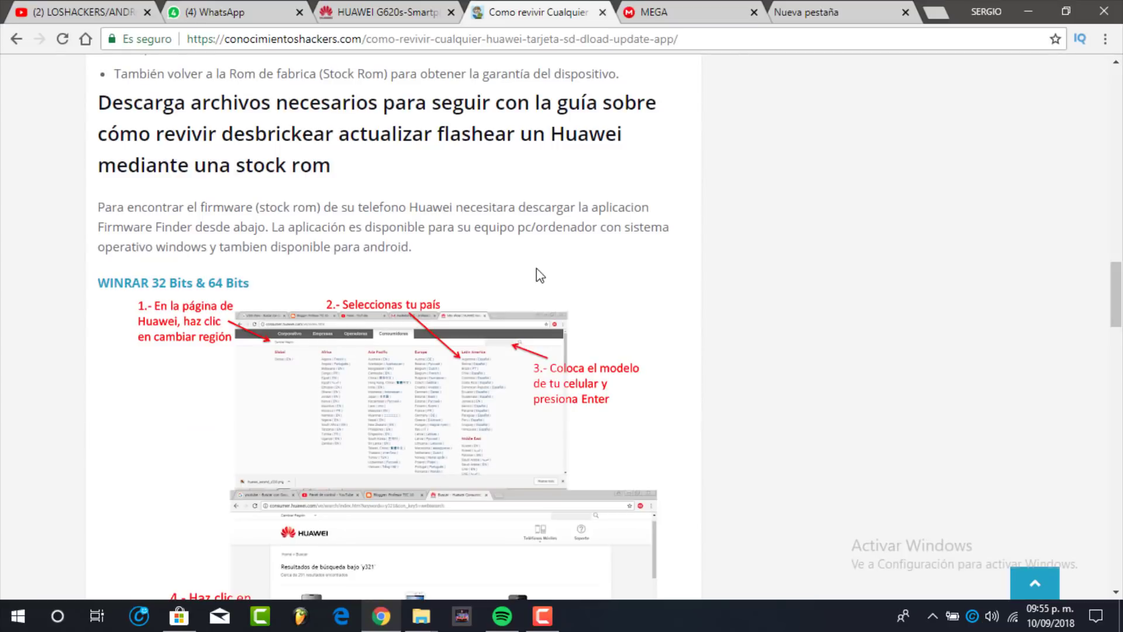
click(700, 5)
click(510, 8)
click(403, 5)
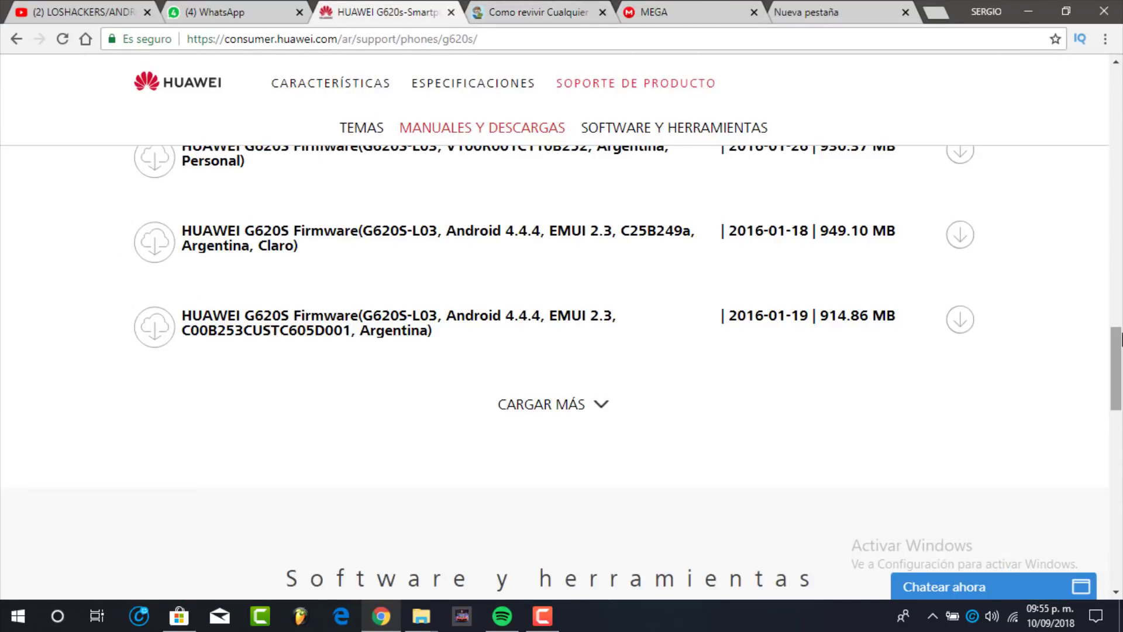
scroll(1120, 339, up, 2)
drag(1121, 350, 1121, 338)
scroll(1120, 339, down, 5)
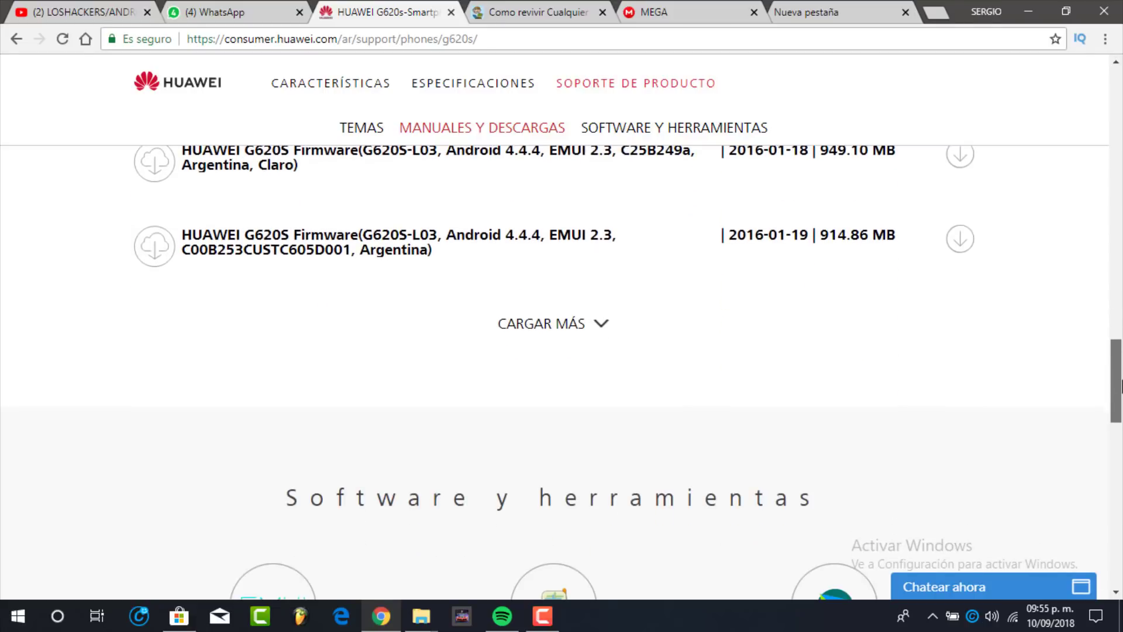
click(1017, 2)
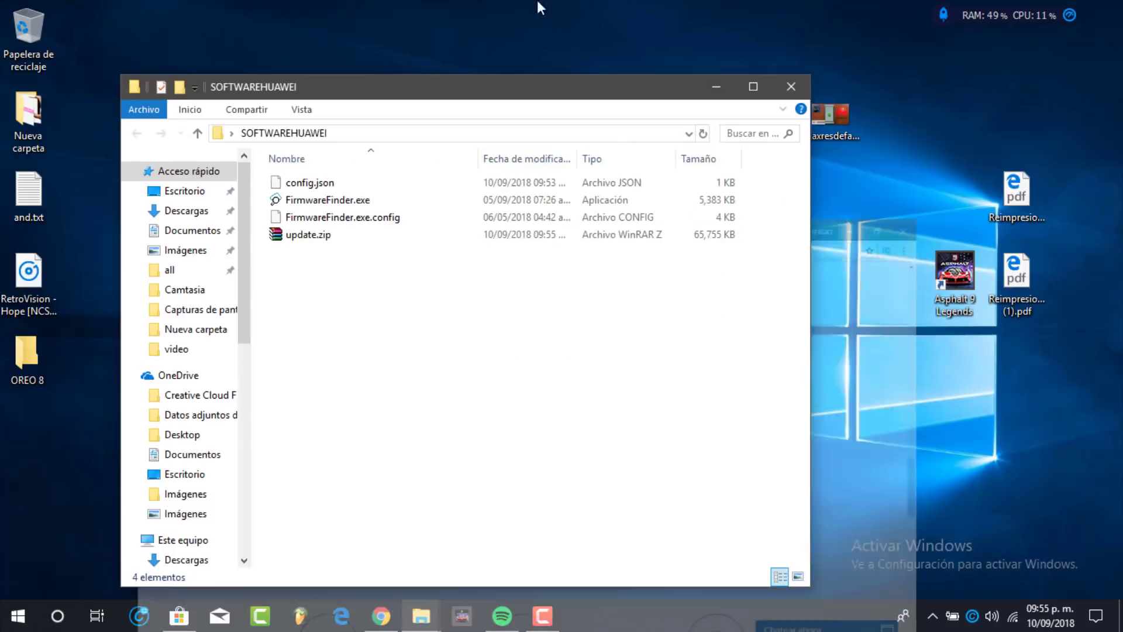
Step: Reopen Firmware Finder from the SOFTWAREHUAWEI folder, browse the common firmware base, and close both windows
double_click(316, 201)
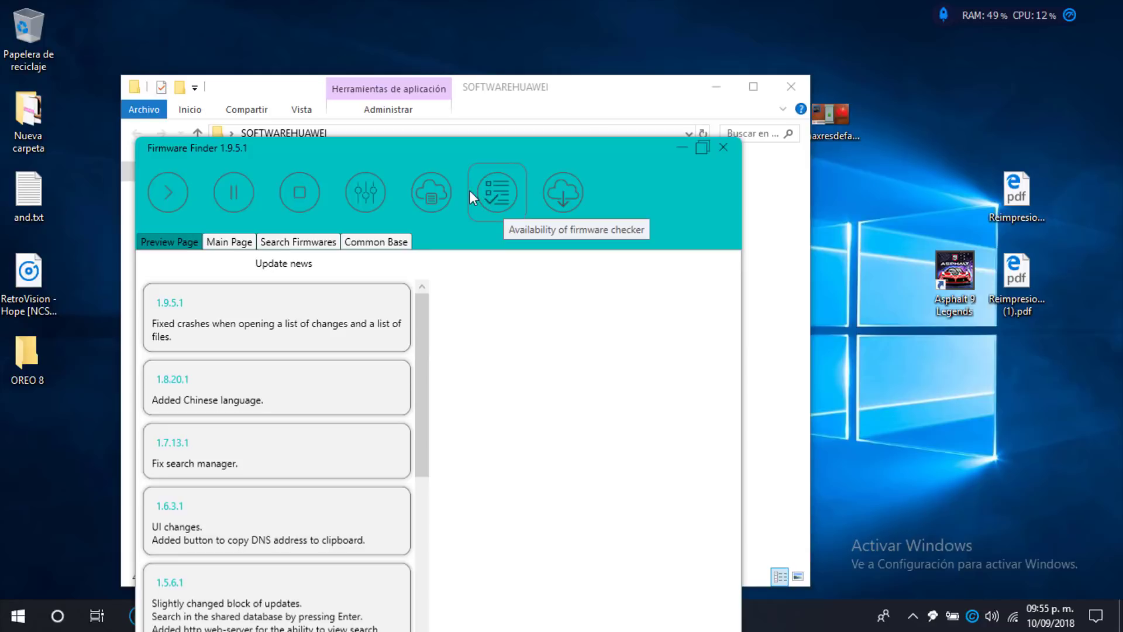
click(380, 242)
drag(507, 152, 717, 49)
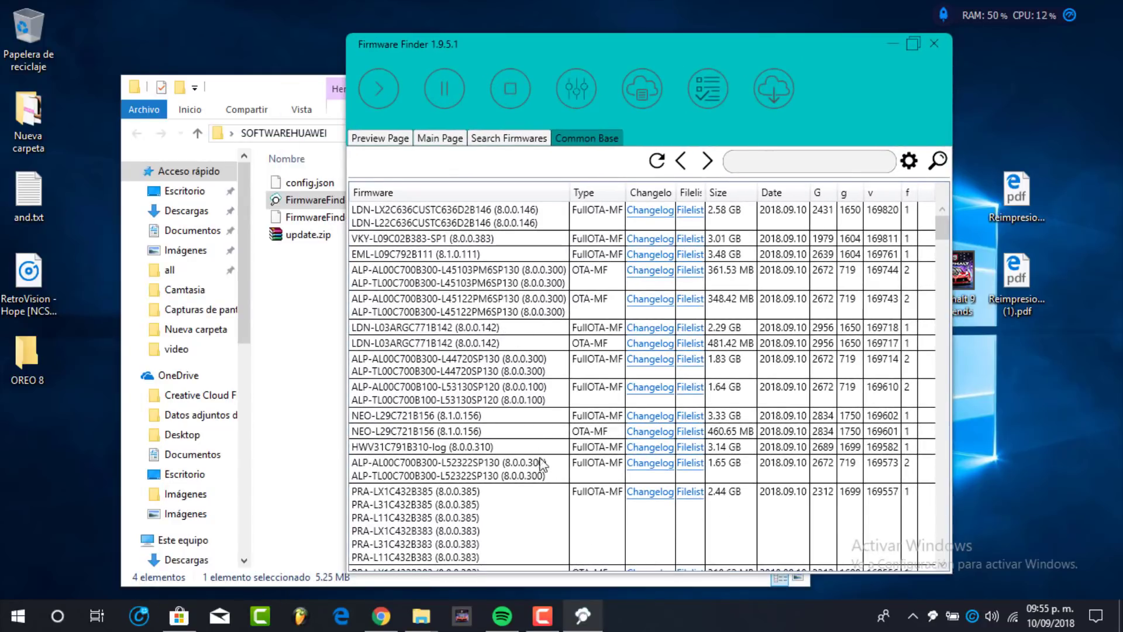
drag(944, 242, 927, 37)
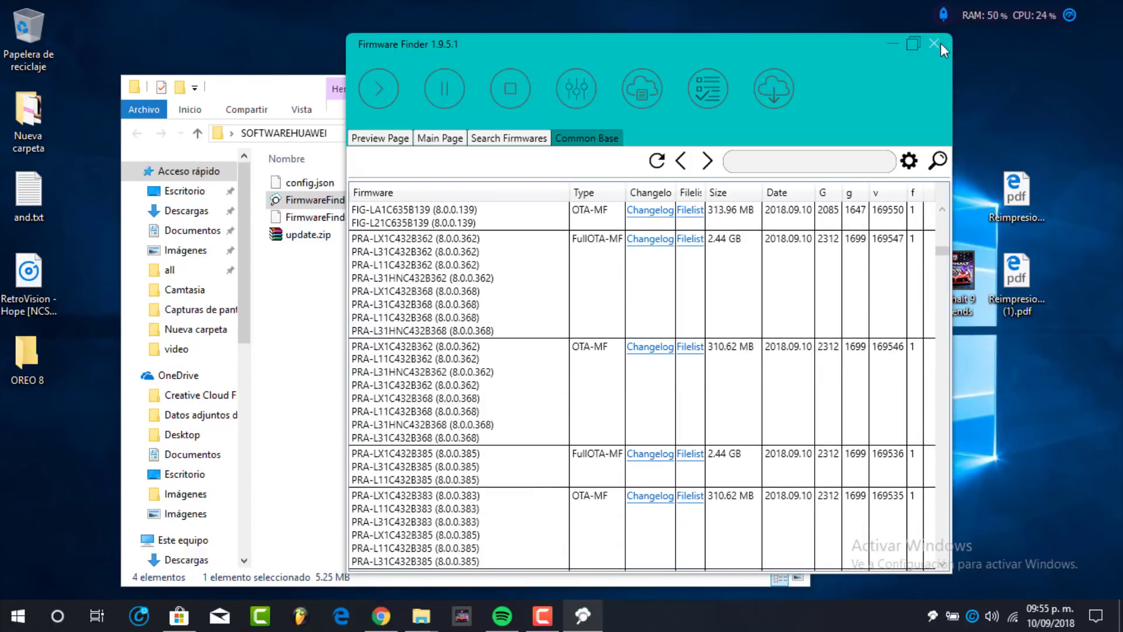
click(934, 44)
click(791, 86)
Step: Look through the WhatsApp chat in Chrome for the shared Huawei G620S support link, then minimize the browser
key(alt+Tab)
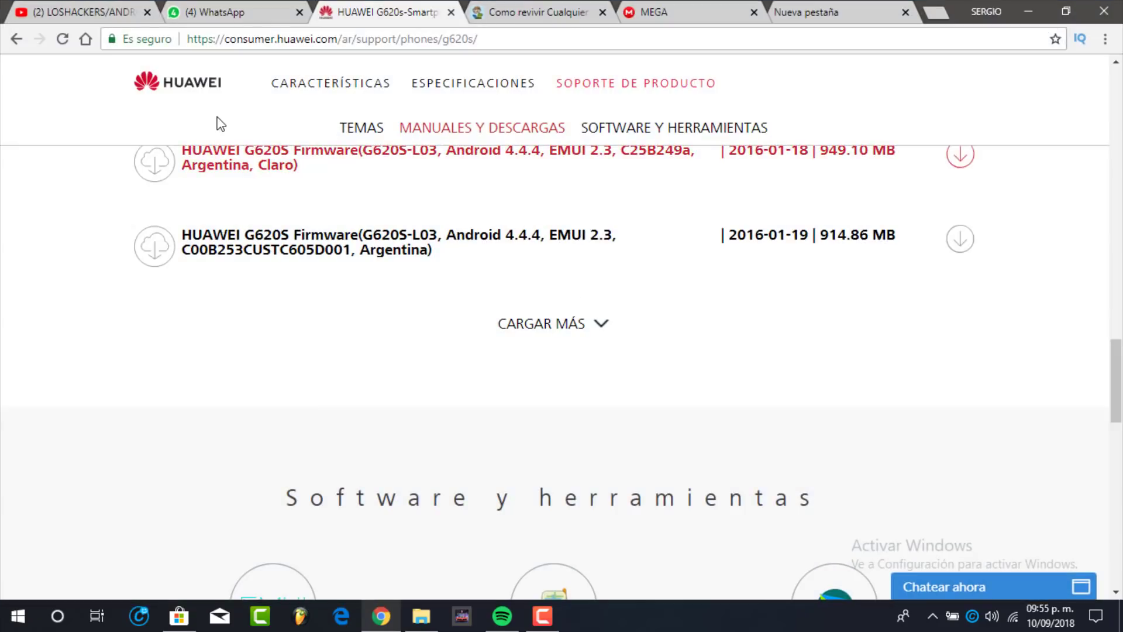
click(234, 12)
right_click(136, 5)
click(782, 303)
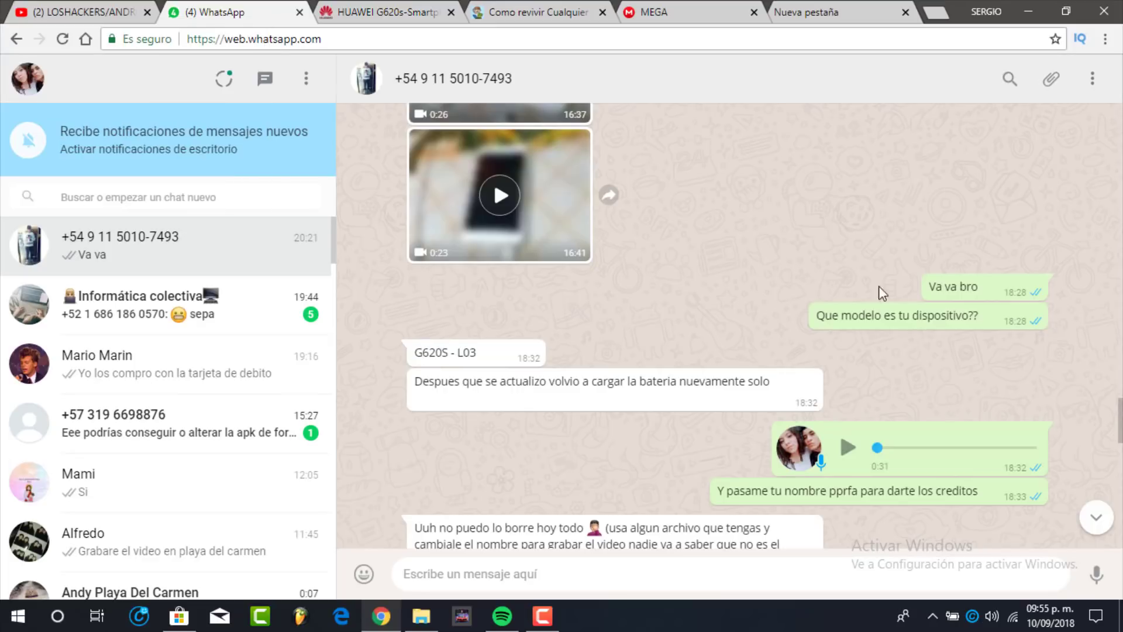
drag(1121, 420, 1121, 504)
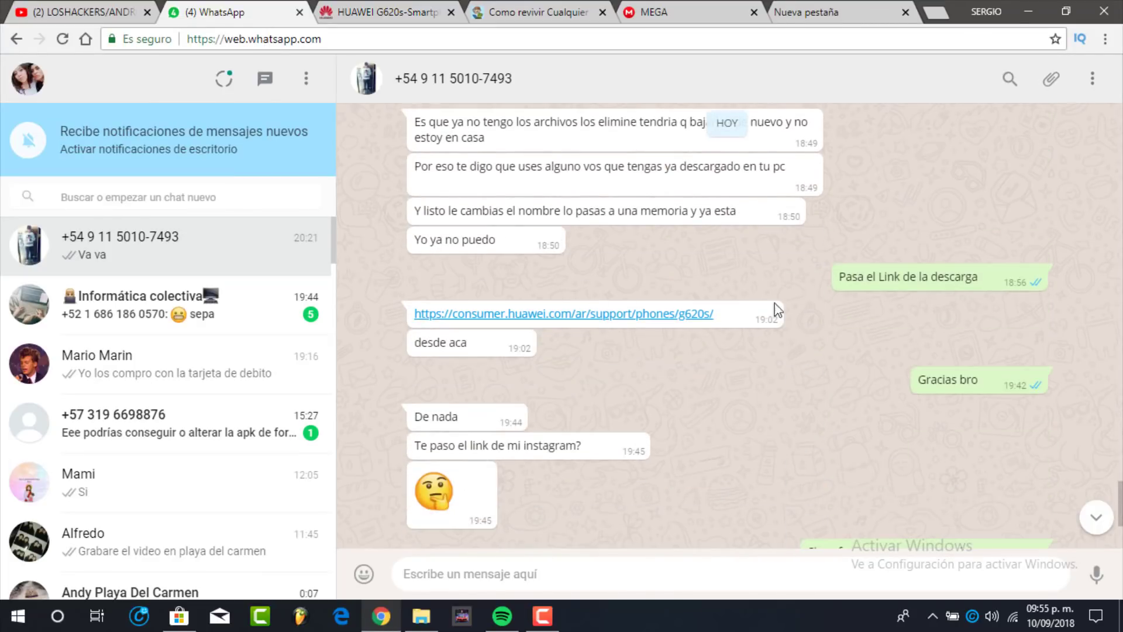
click(1027, 2)
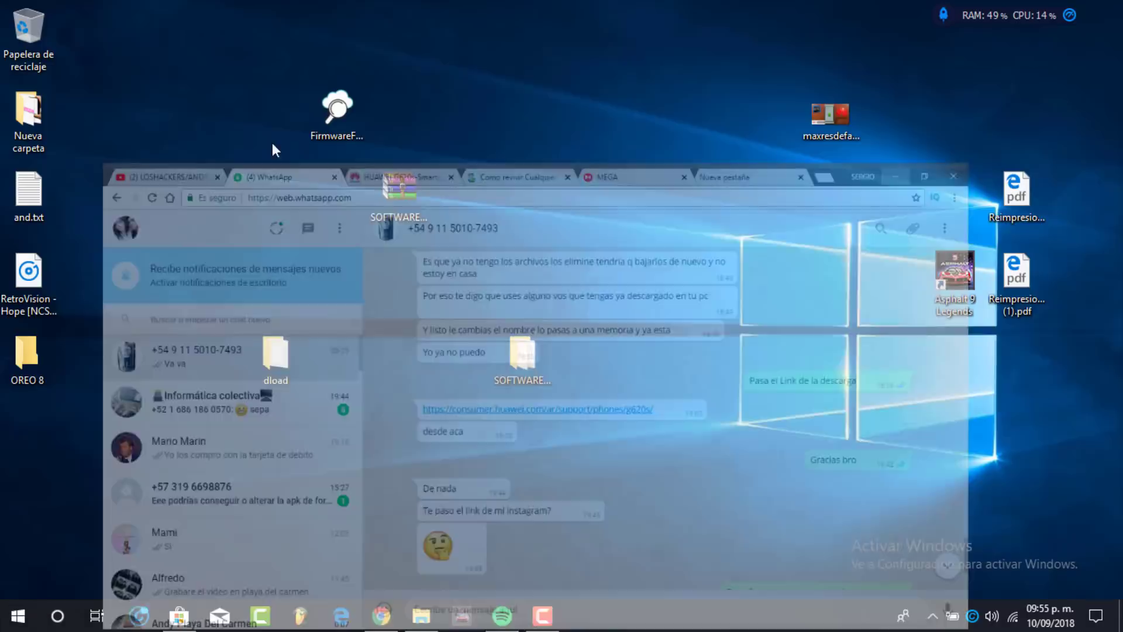
Step: Check the contents of the desktop dload folder and close it
double_click(276, 354)
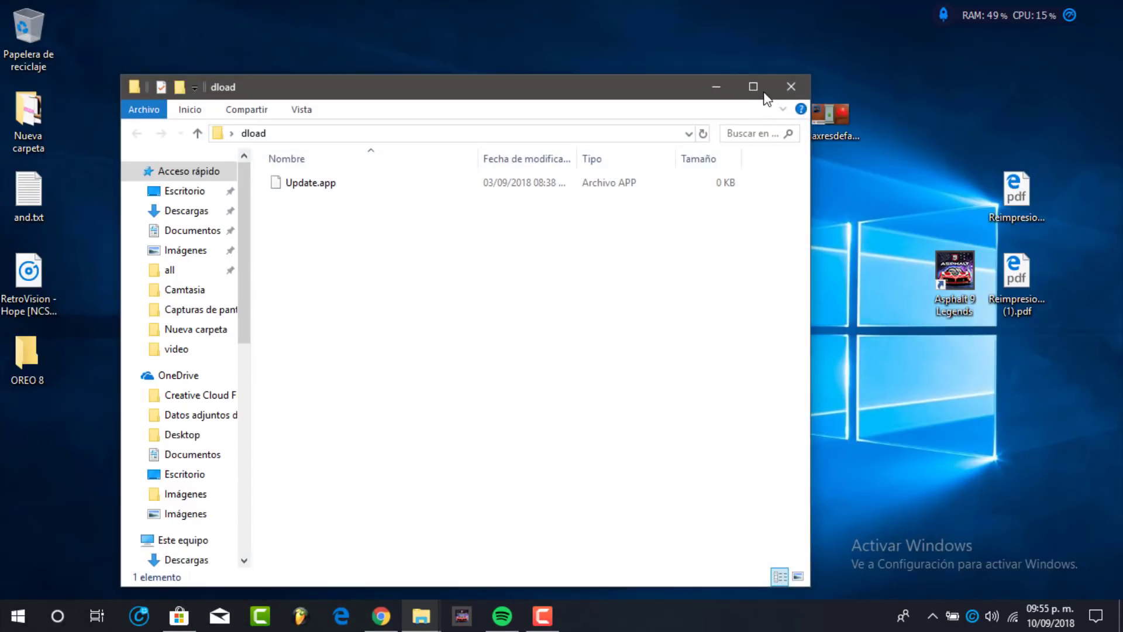
click(790, 88)
right_click(180, 281)
click(391, 381)
Step: Compress the desktop dload folder into a RAR archive named MIDELOSAIASD
right_click(266, 360)
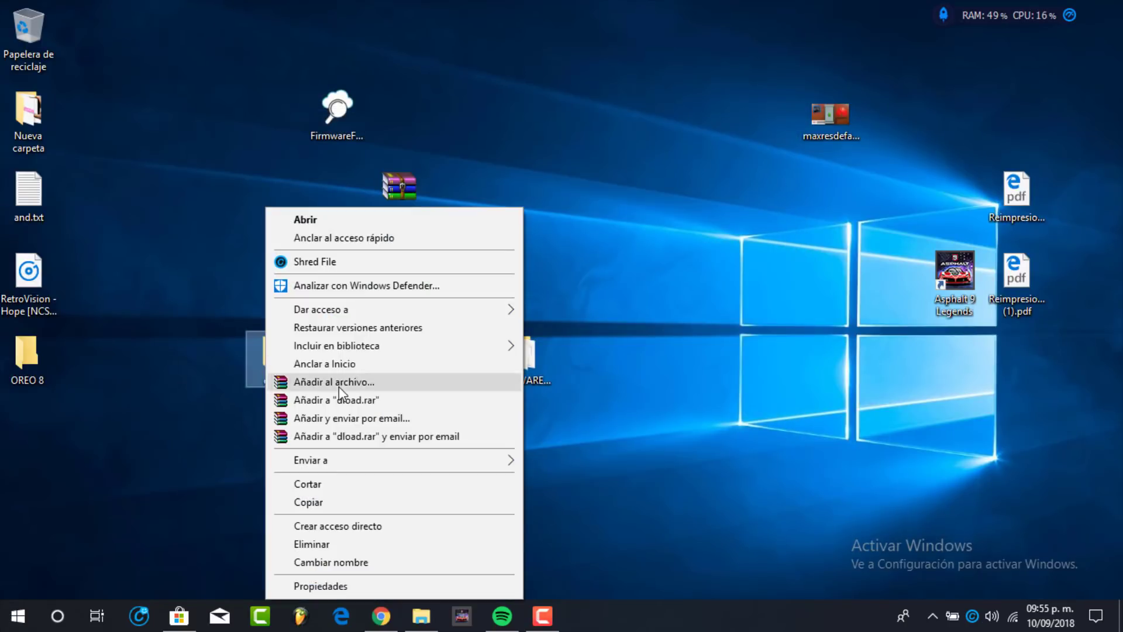
click(351, 386)
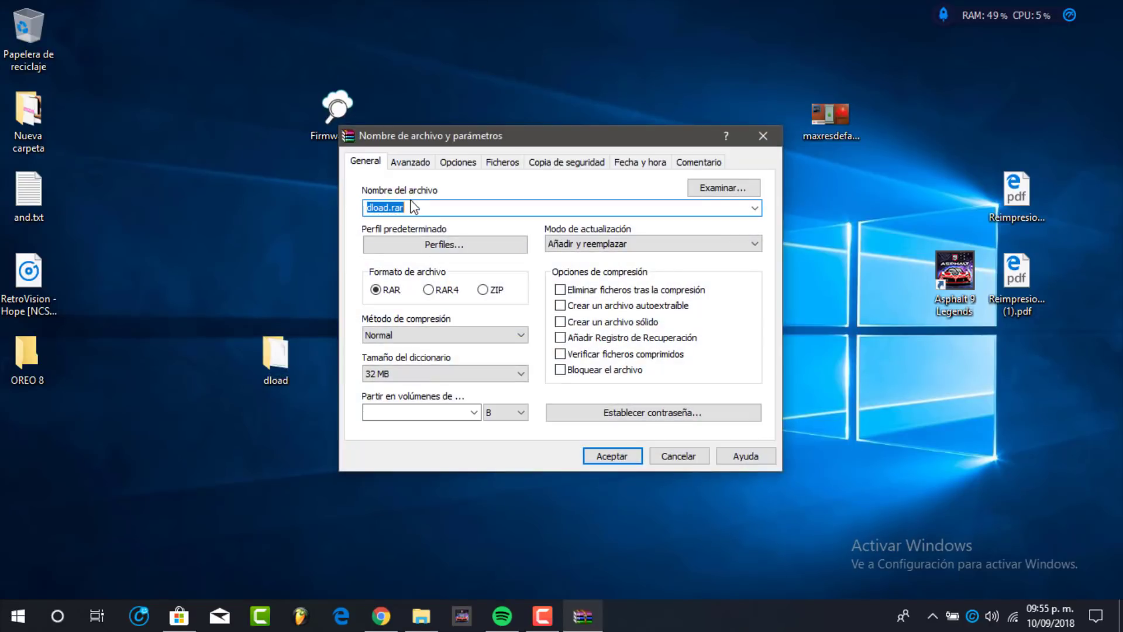
text(MIDELOSAIASD)
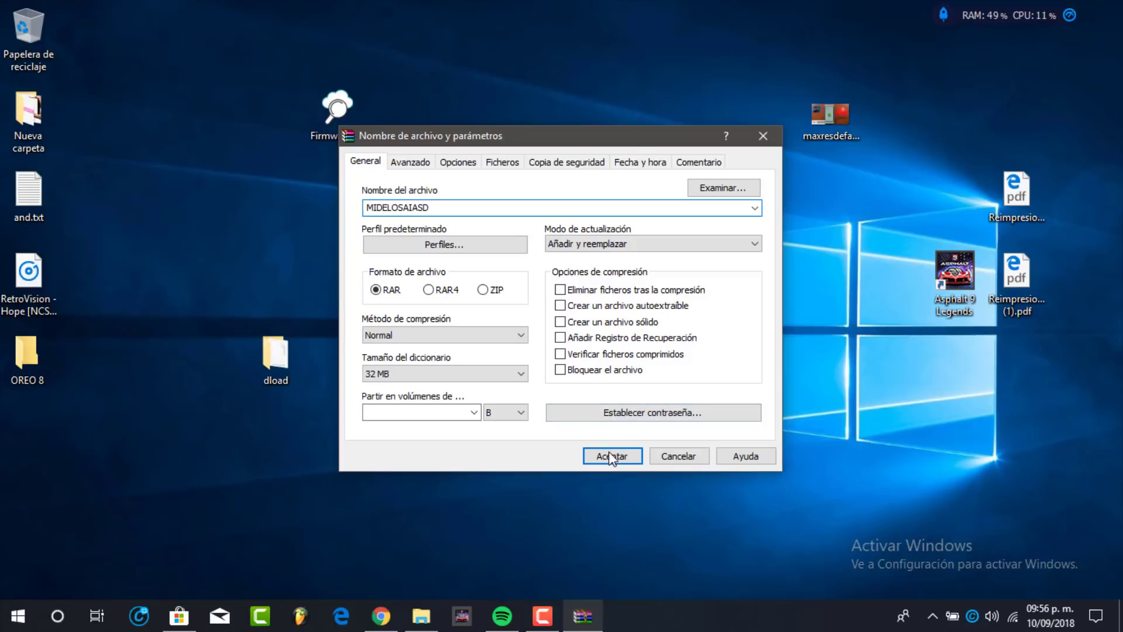
click(610, 456)
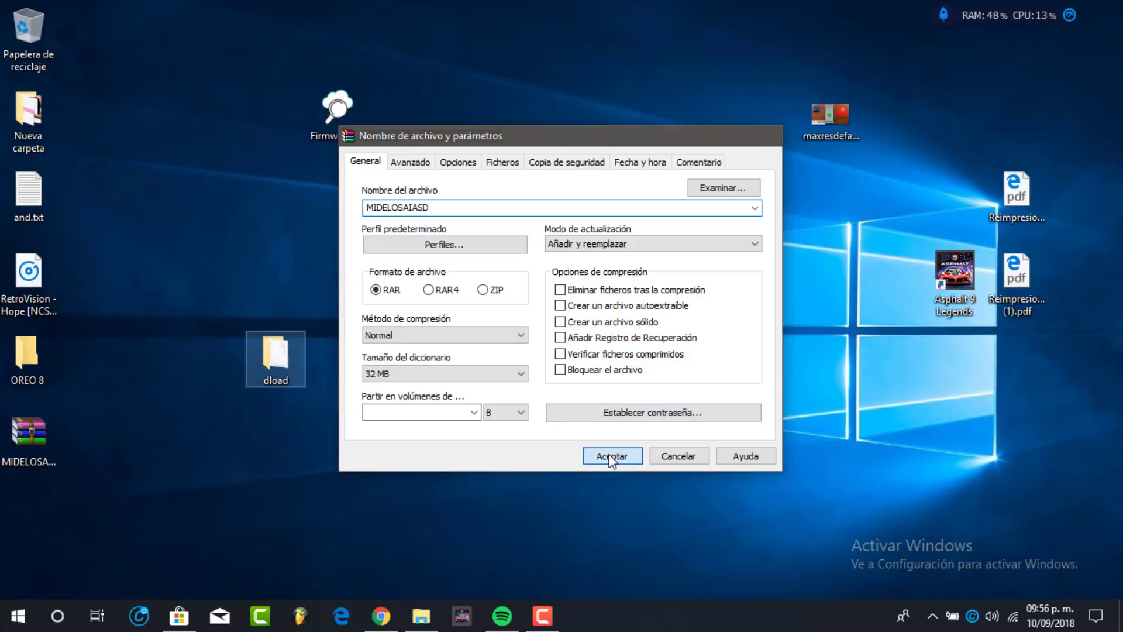
Step: Rename the new archive to UPDATE.rar and place it near the dload folder on the desktop
right_click(16, 444)
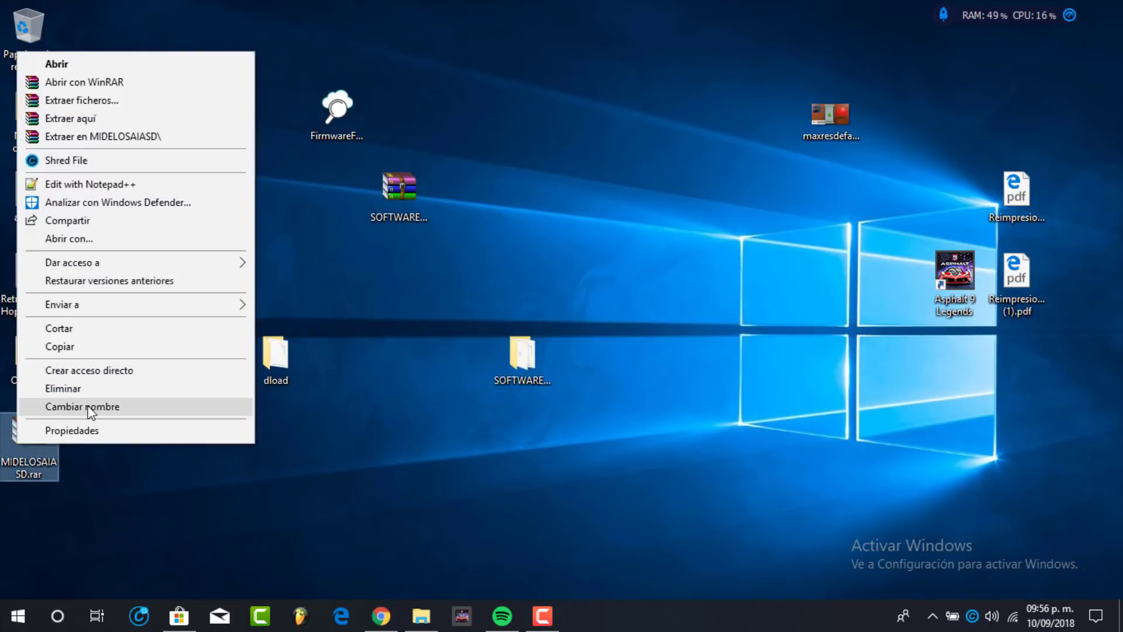
click(88, 407)
text(UPDATE)
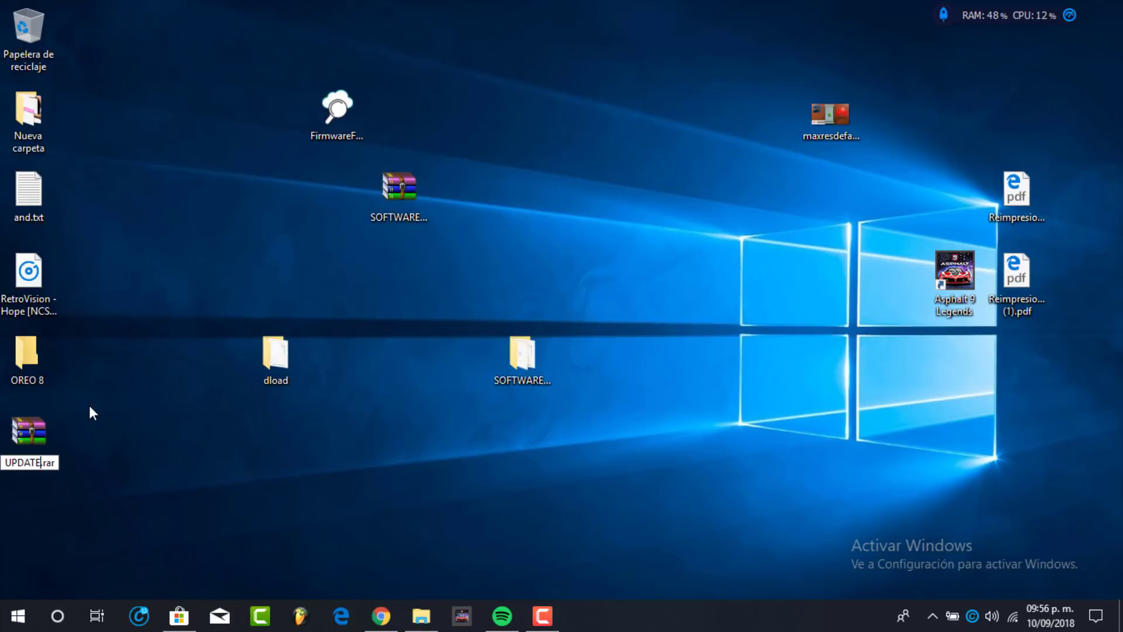
key(Return)
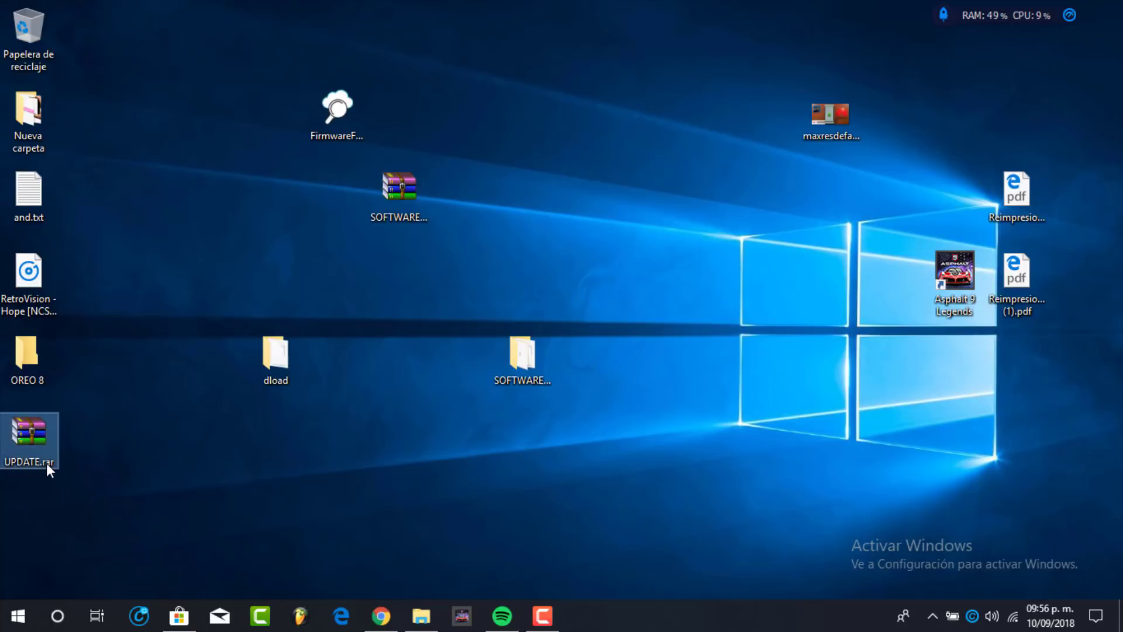
drag(41, 445, 199, 296)
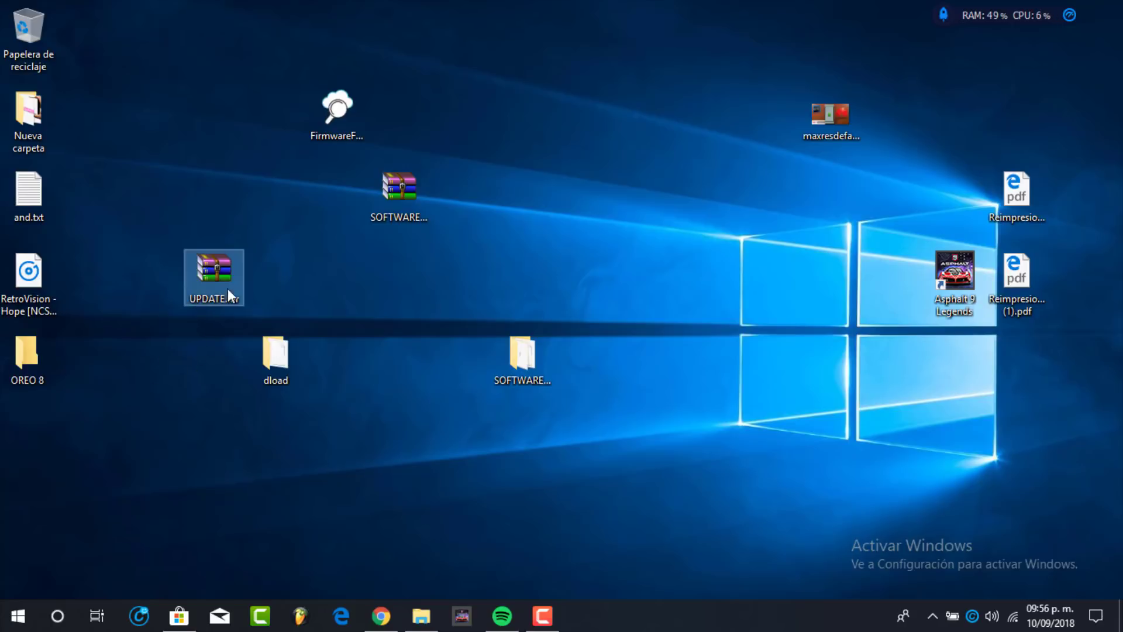
Step: Open the desktop dload folder beside UPDATE.rar and compare the archive with the Update.app file inside
double_click(277, 354)
click(355, 184)
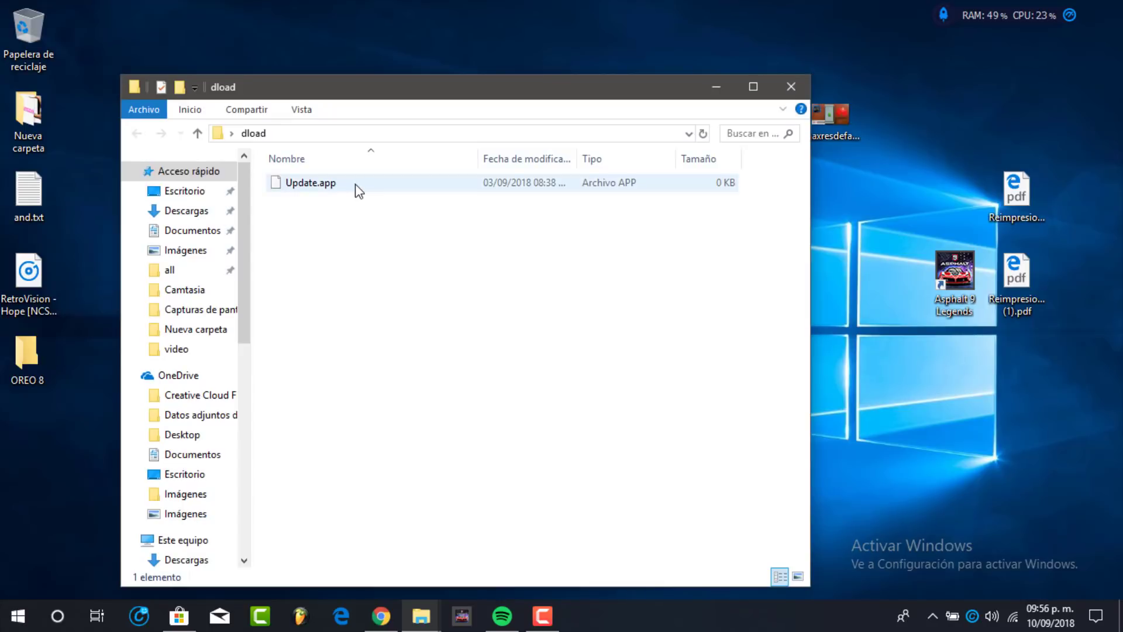
drag(421, 87, 659, 95)
click(212, 265)
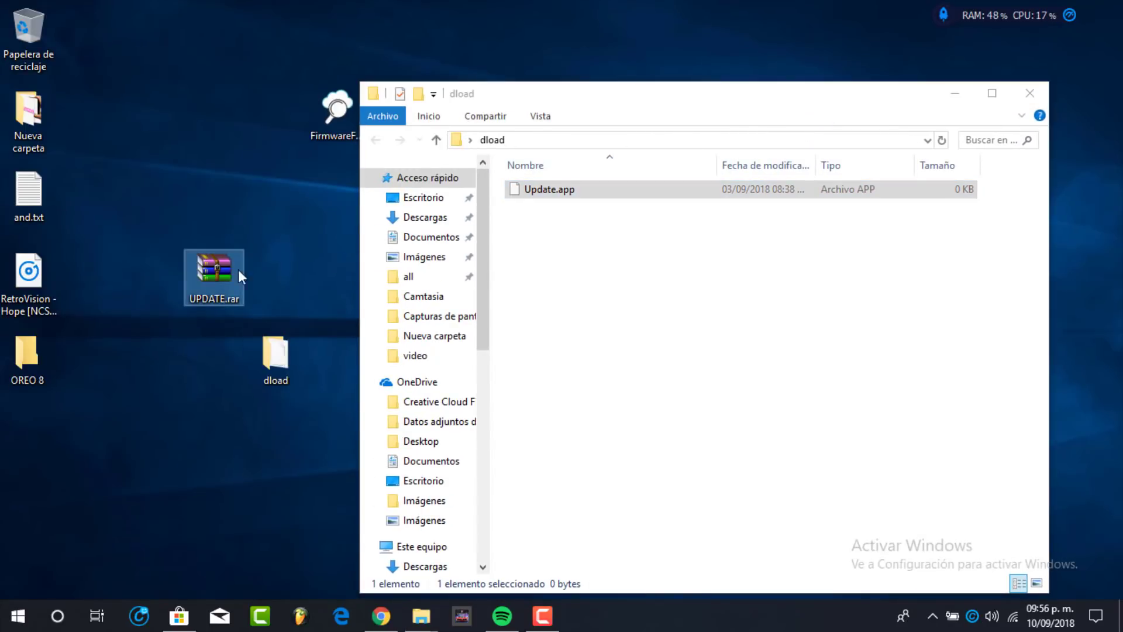
click(545, 195)
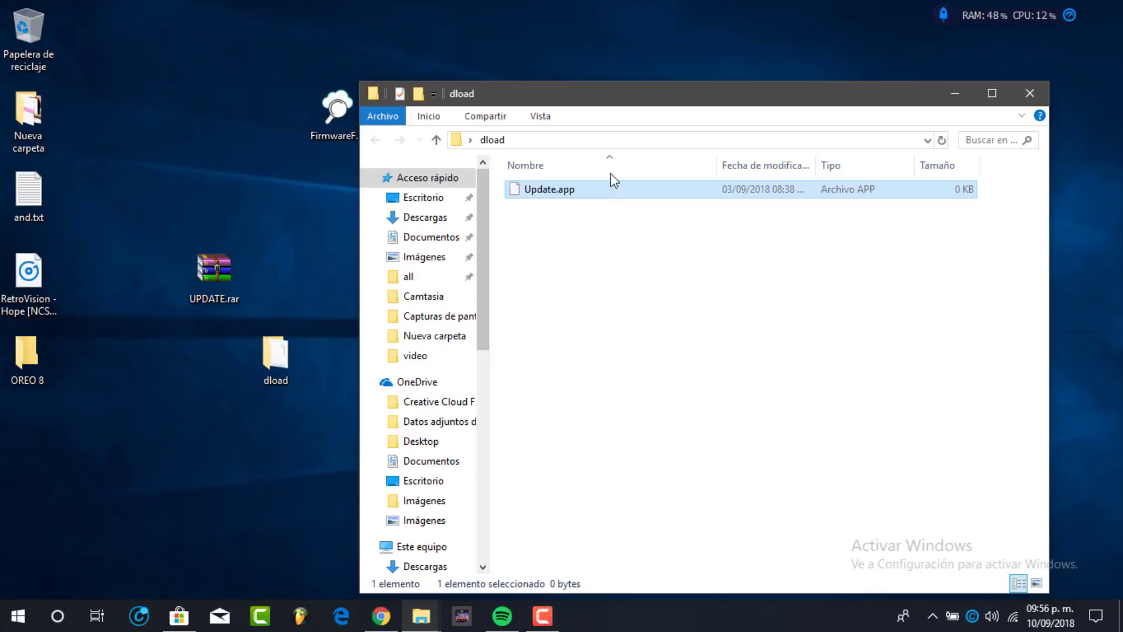
Step: Check the dload folder on the UUI (D:) drive for Update.app and close the window
drag(486, 325, 490, 379)
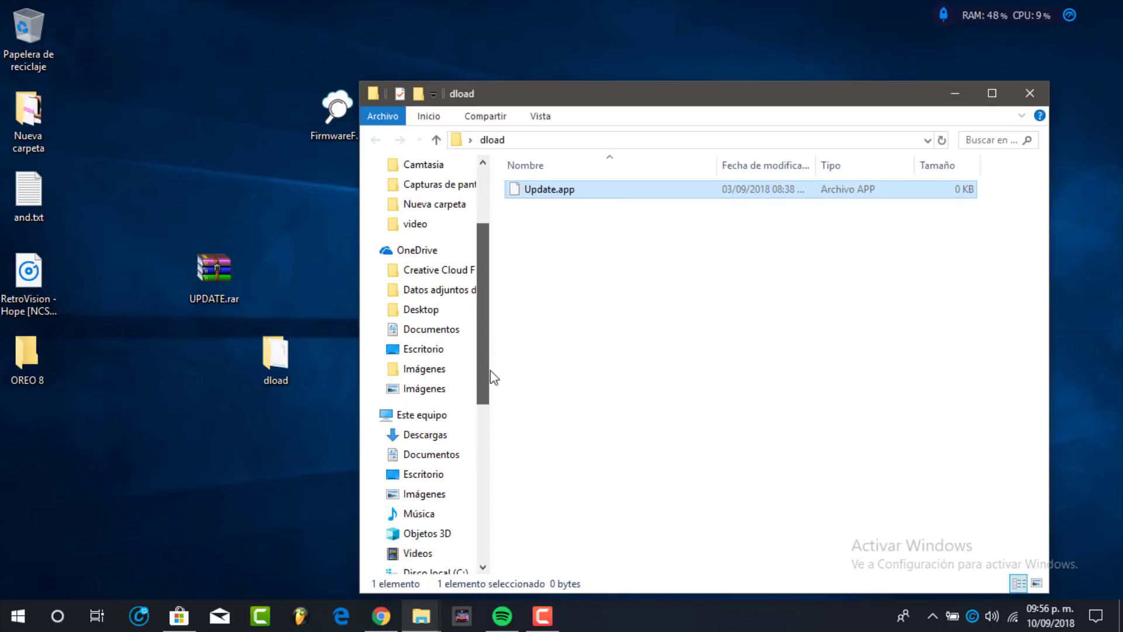
click(449, 415)
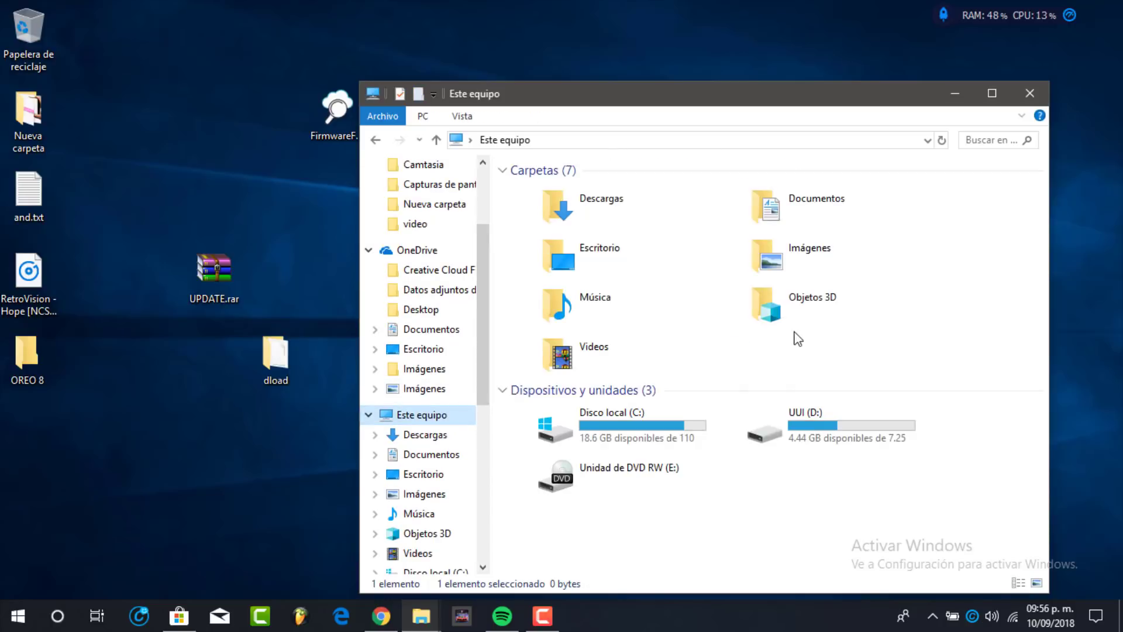
click(799, 412)
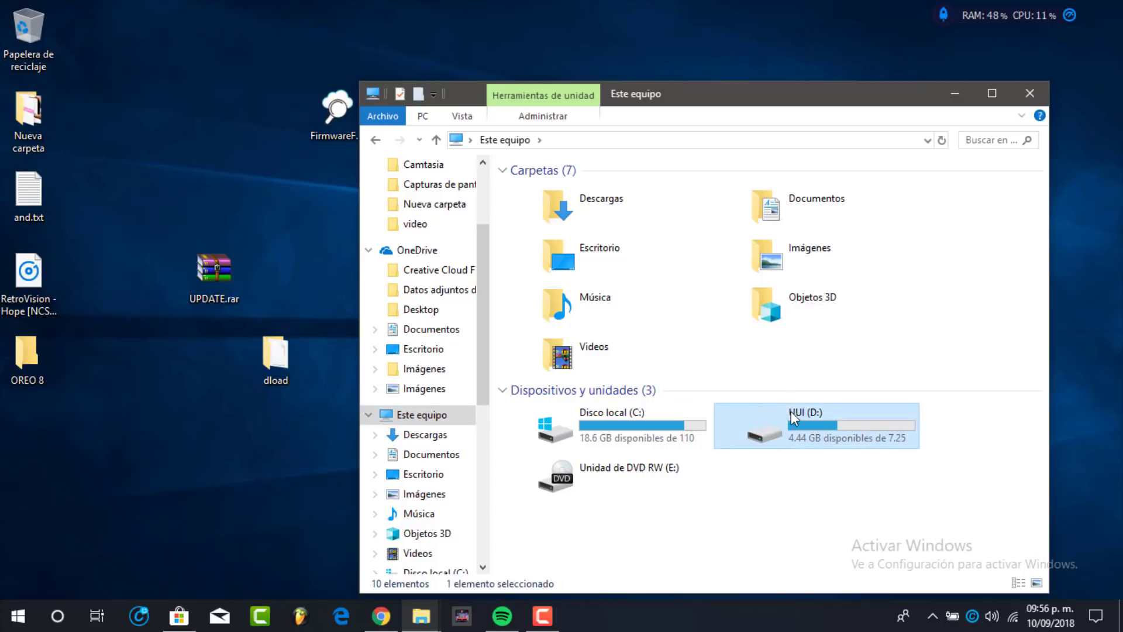
double_click(781, 411)
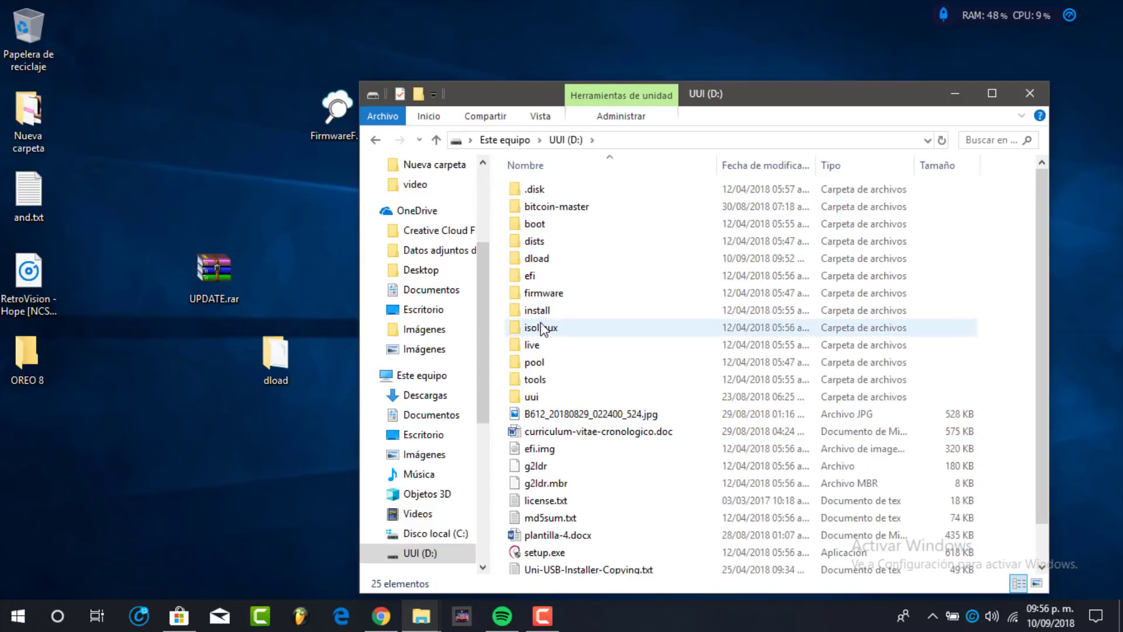
double_click(546, 258)
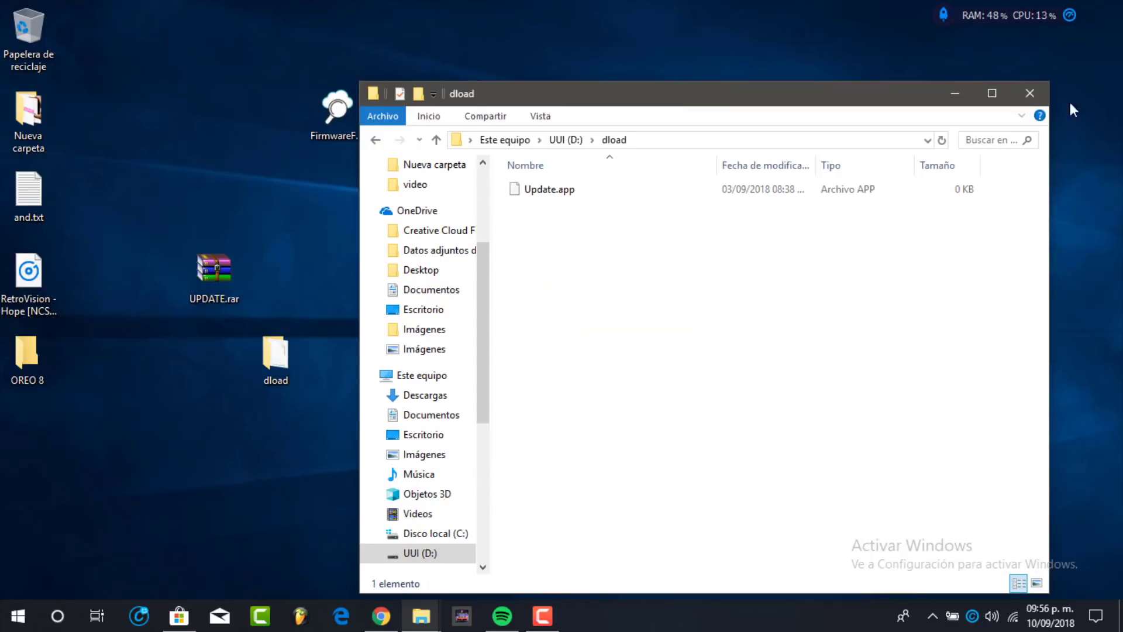
click(1030, 95)
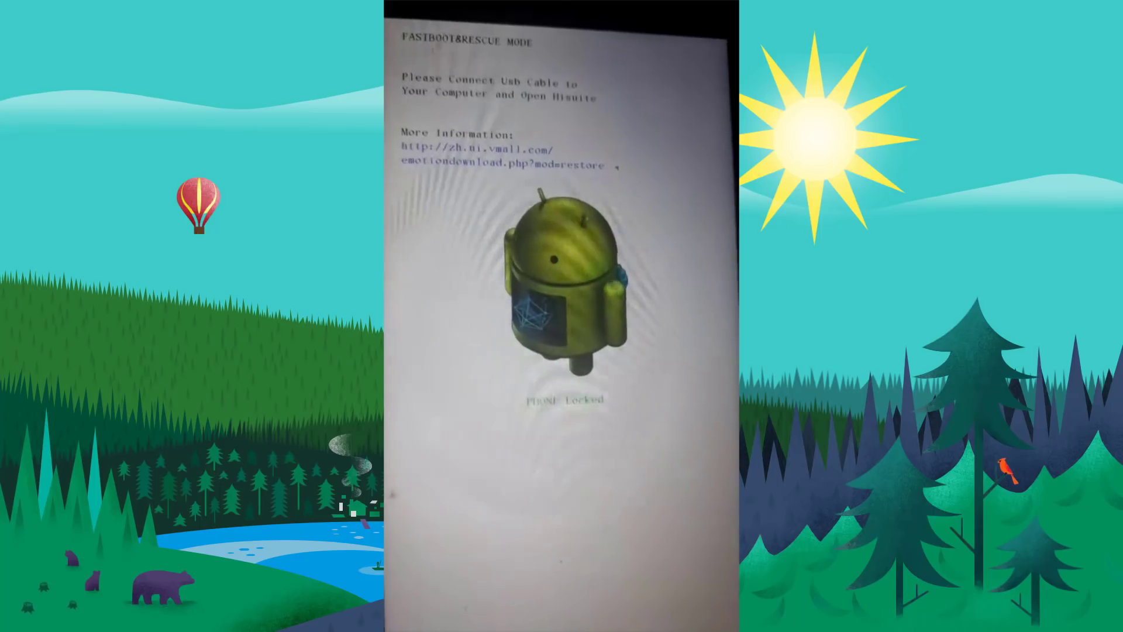